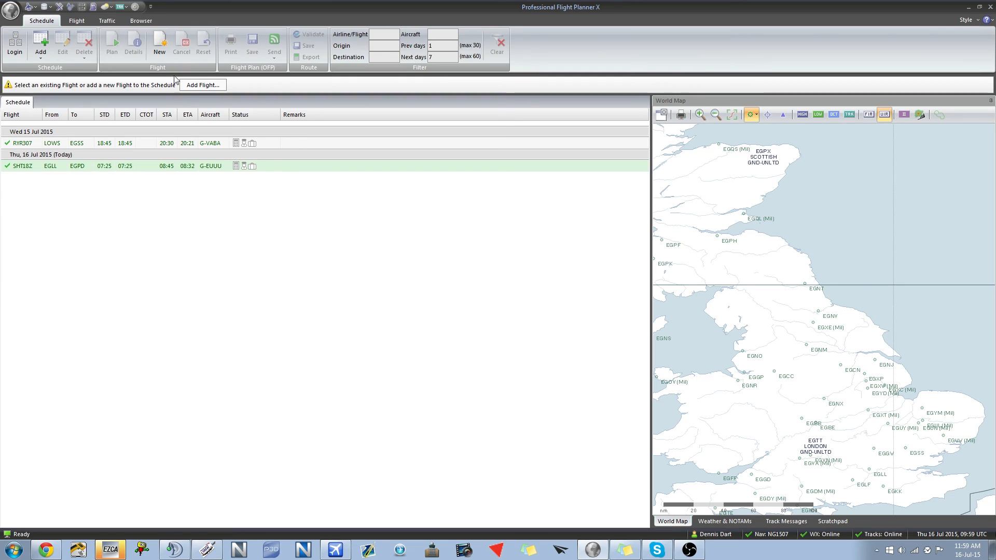
- Start a new flight plan with airline RYR and bring up the booked flight in smartCARS
left_click(160, 44)
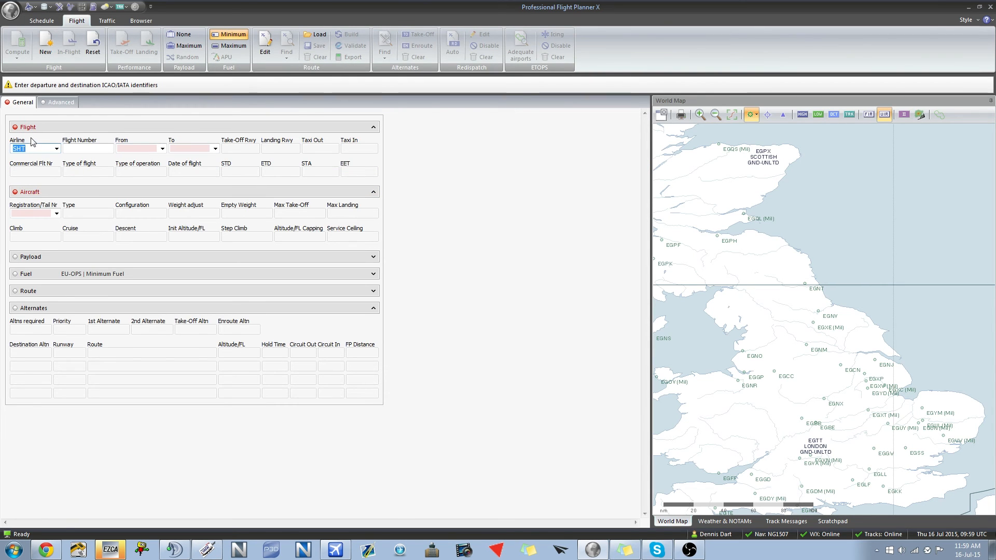
type("RY")
left_click(214, 557)
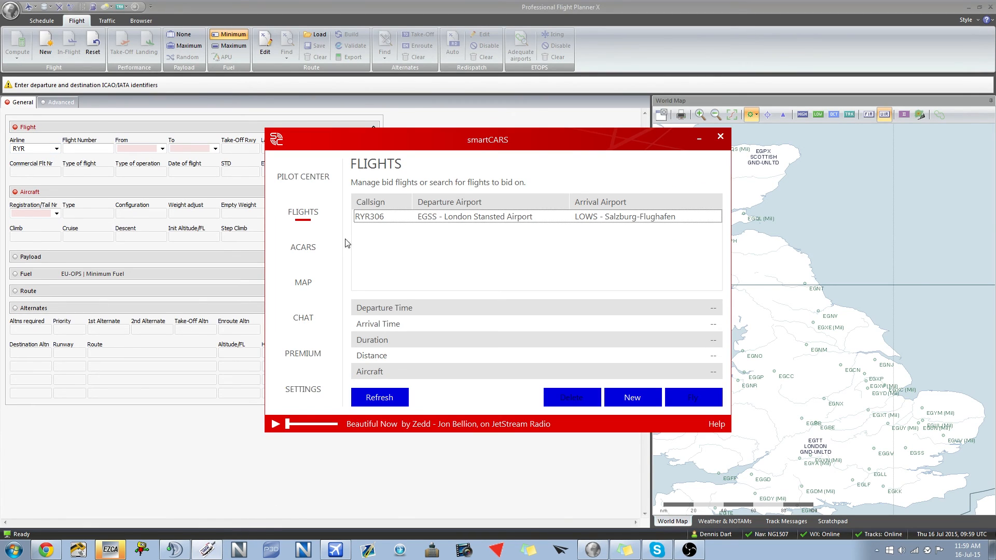
- Enter flight number 306 with departure airport EGSS and destination LOWS
left_click(98, 148)
key("Tab")
type("EG")
key("Tab")
type("LOWS")
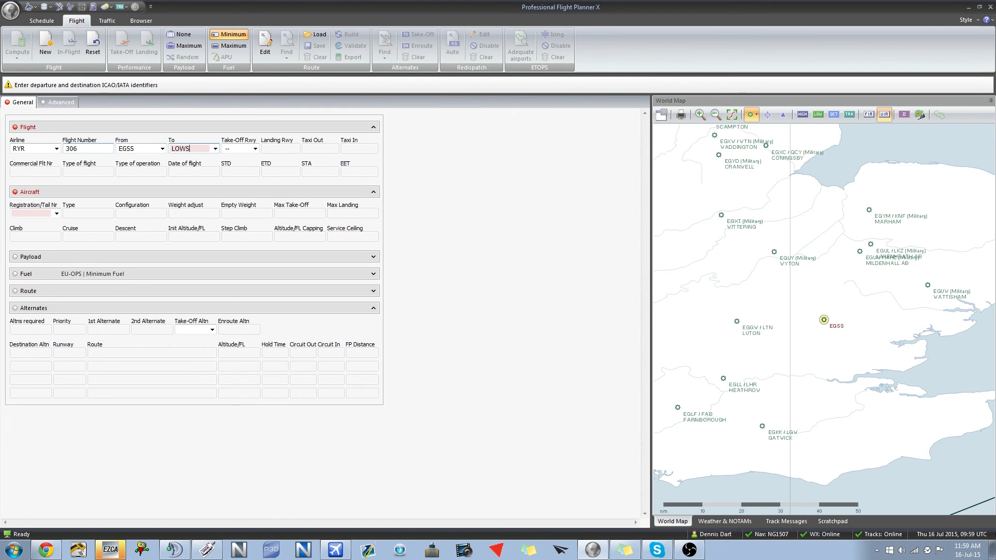
key("Tab")
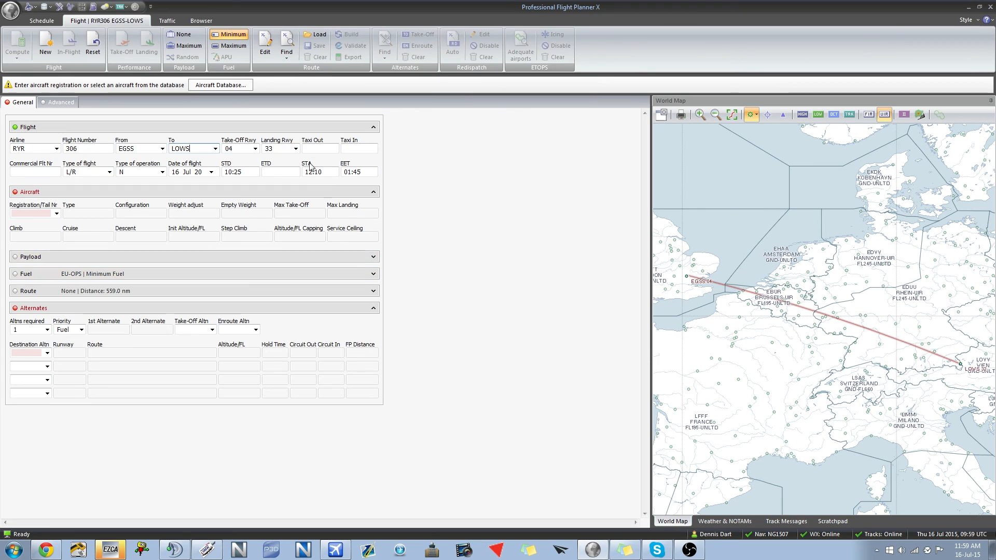
- Select take-off runway 04 at EGSS and landing runway 33 at LOWS
left_click(243, 149)
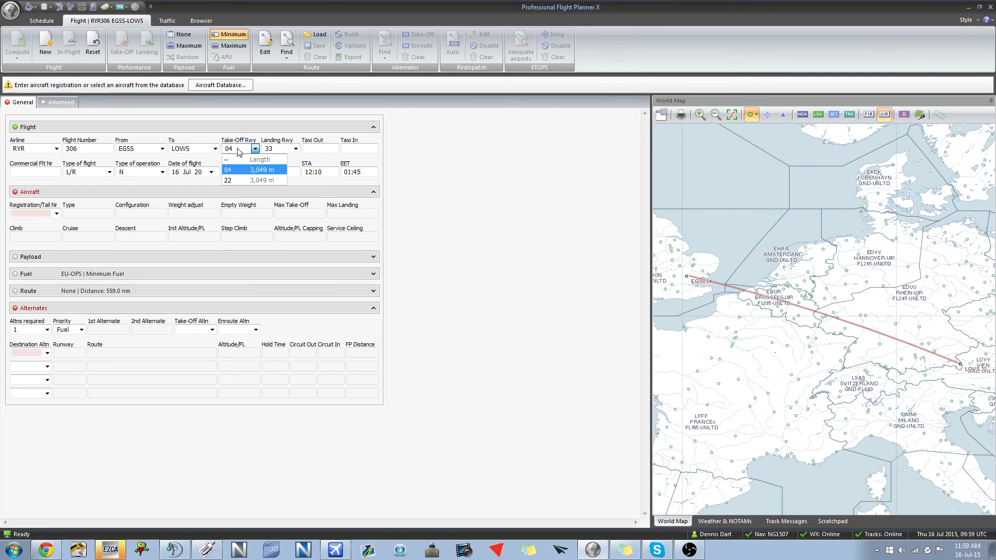
left_click(251, 170)
left_click(281, 149)
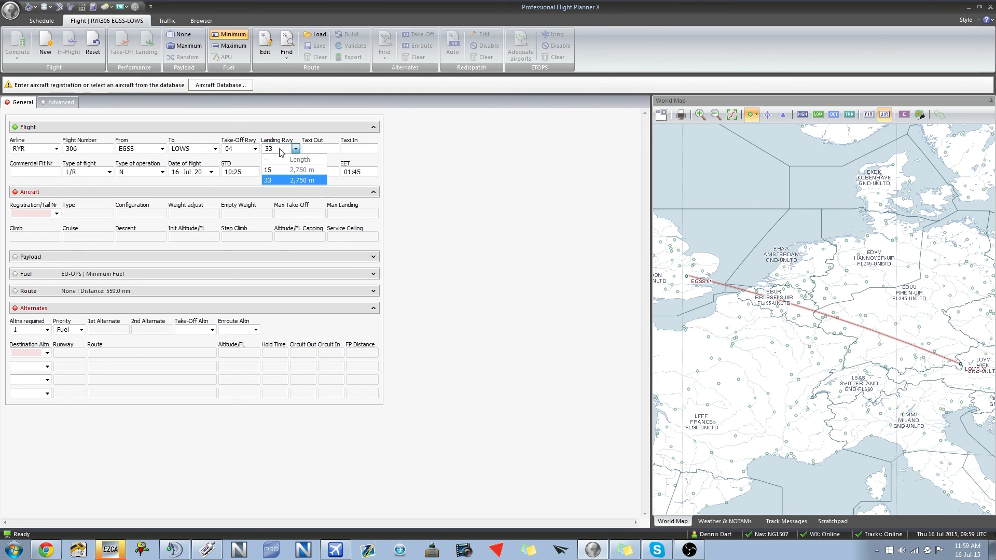
left_click(280, 181)
- Set both the taxi-out and taxi-in times to 5 minutes
left_click(311, 149)
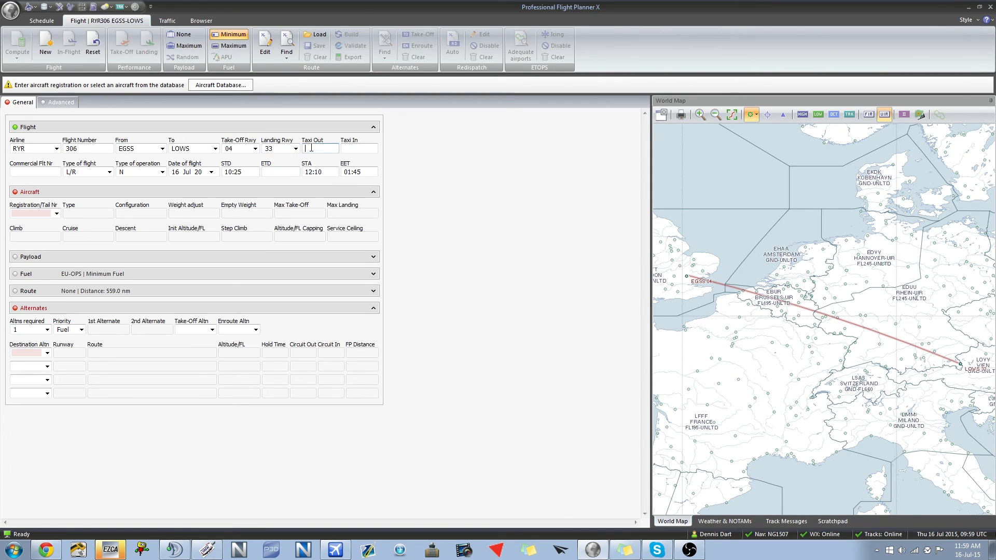
type("5")
double_click(311, 148)
right_click(310, 149)
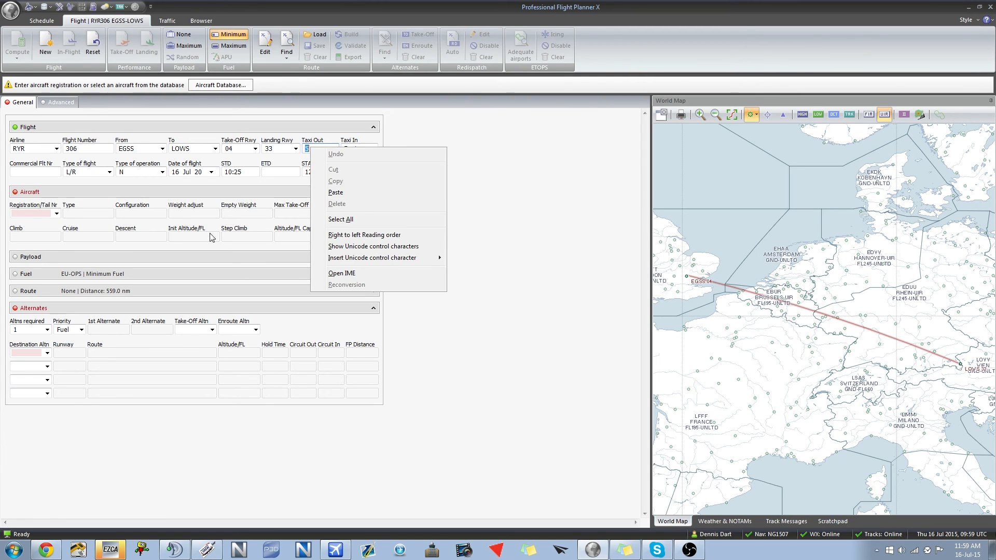
left_click(497, 413)
left_click(35, 171)
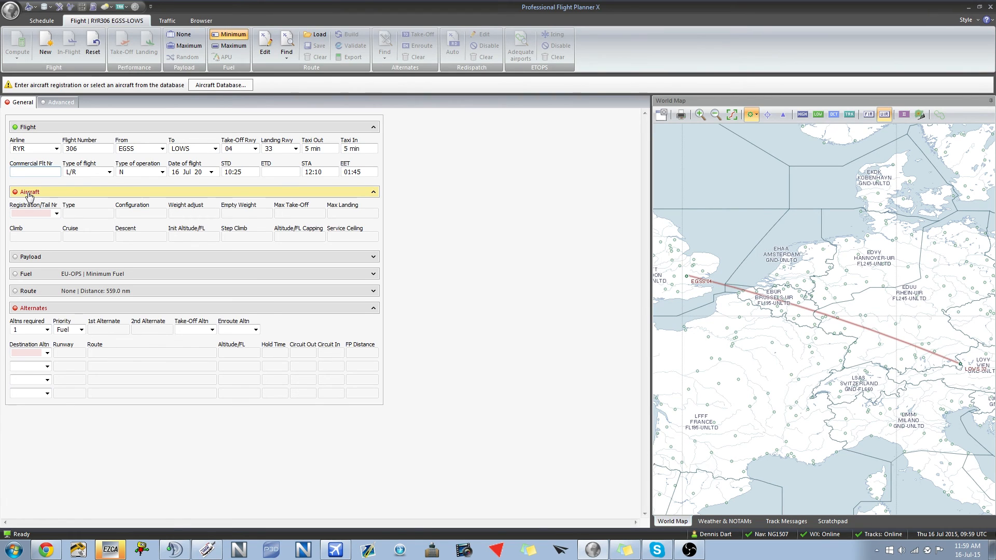
type("FR306")
left_click_drag(32, 171, 11, 158)
key("BackSpace")
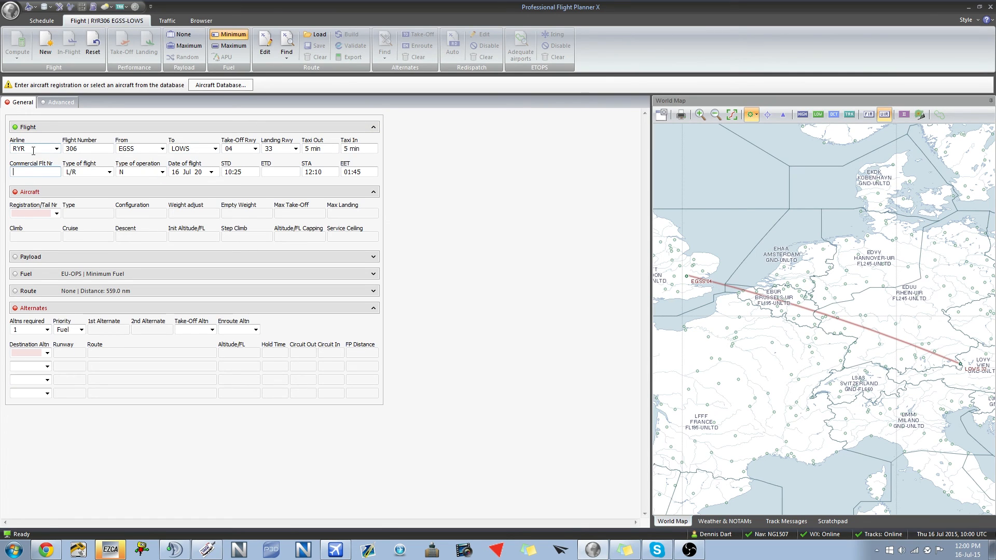
- Set the type of flight to Int'l and the type of operation to S, Scheduled Air Service
left_click(91, 178)
left_click(90, 202)
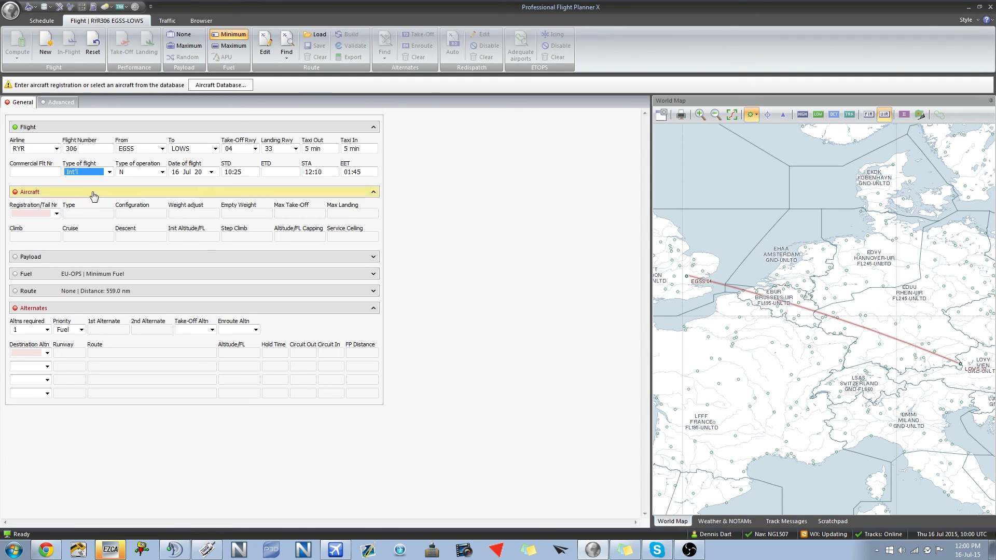
left_click(131, 173)
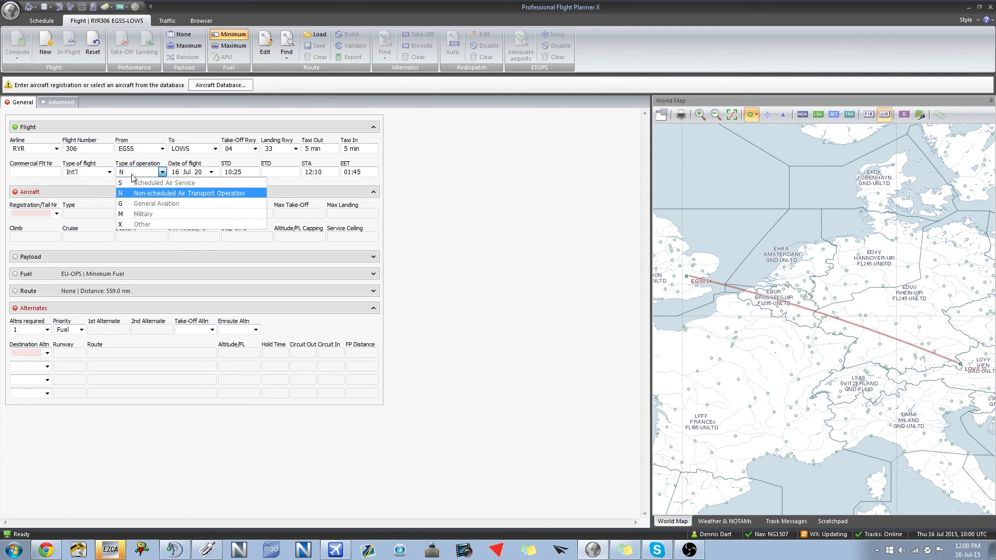
left_click(135, 183)
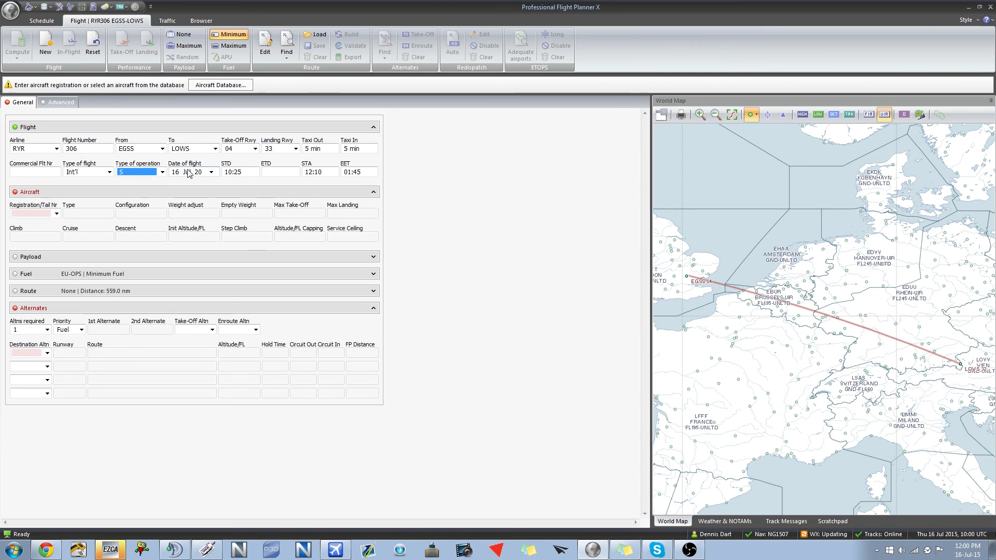
- Set the scheduled departure time (STD) to 10:30
left_click(246, 171)
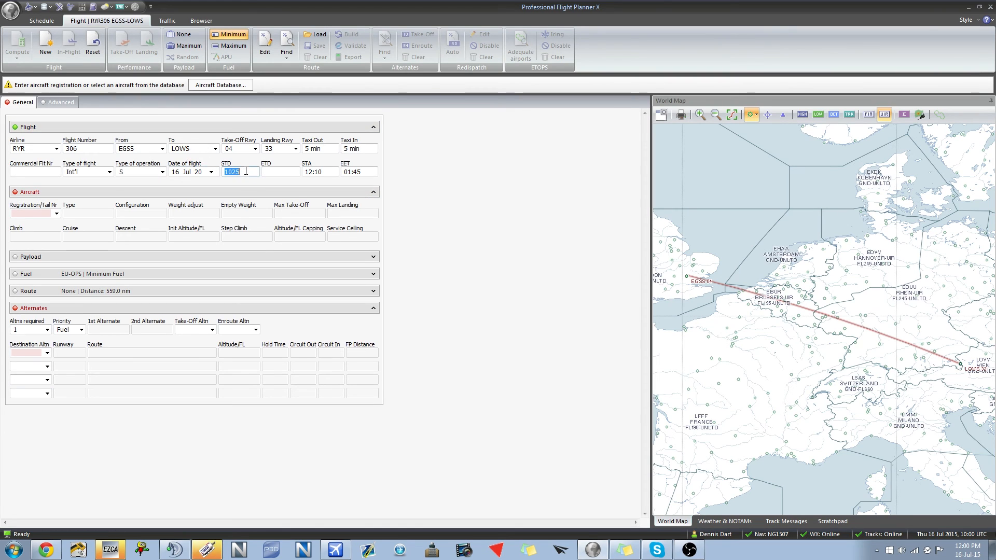
left_click(246, 172)
left_click_drag(246, 171, 236, 180)
type("30")
- Assign the Boeing 737-800ERW with registration G-VABA as the flight's aircraft
left_click(56, 214)
scroll(230, 291, "down", 2)
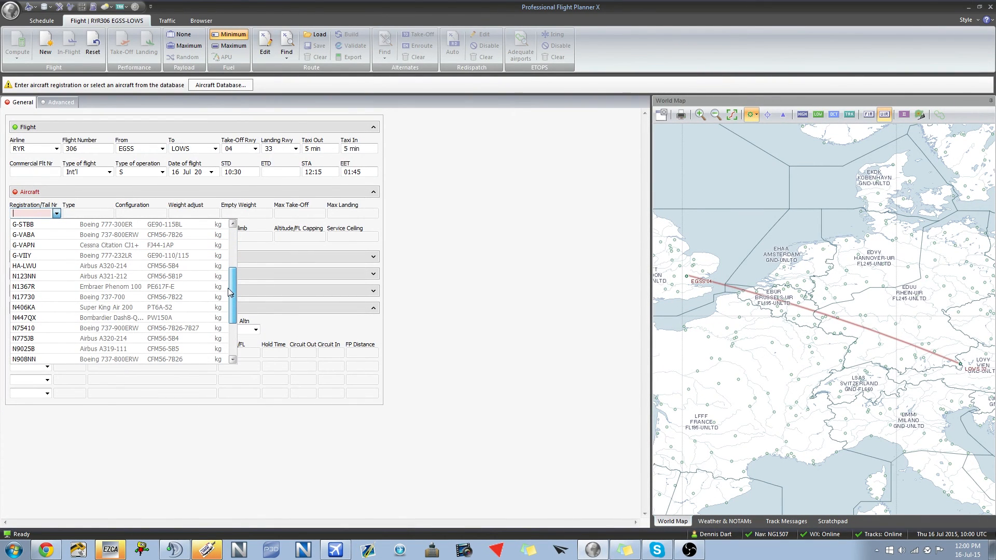
left_click_drag(231, 292, 235, 243)
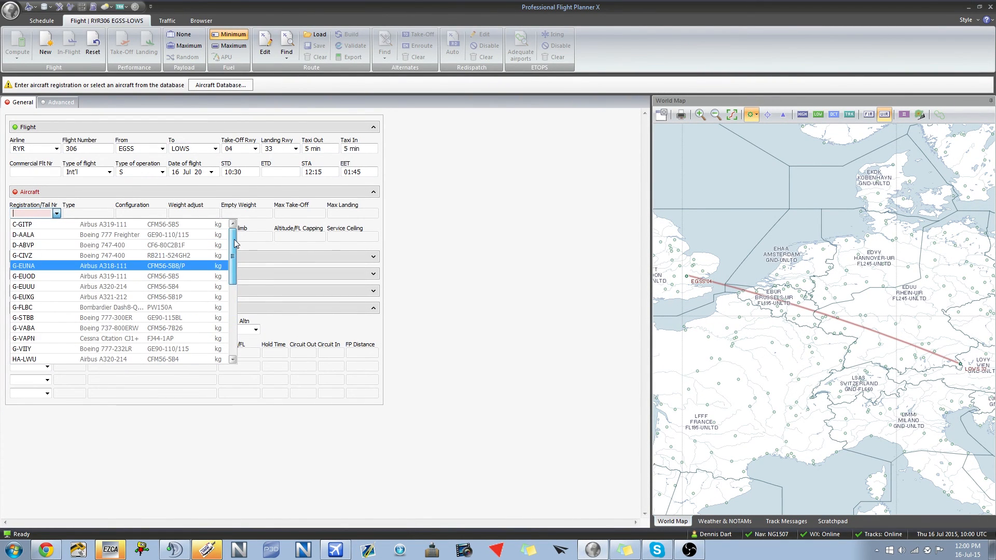
left_click(145, 327)
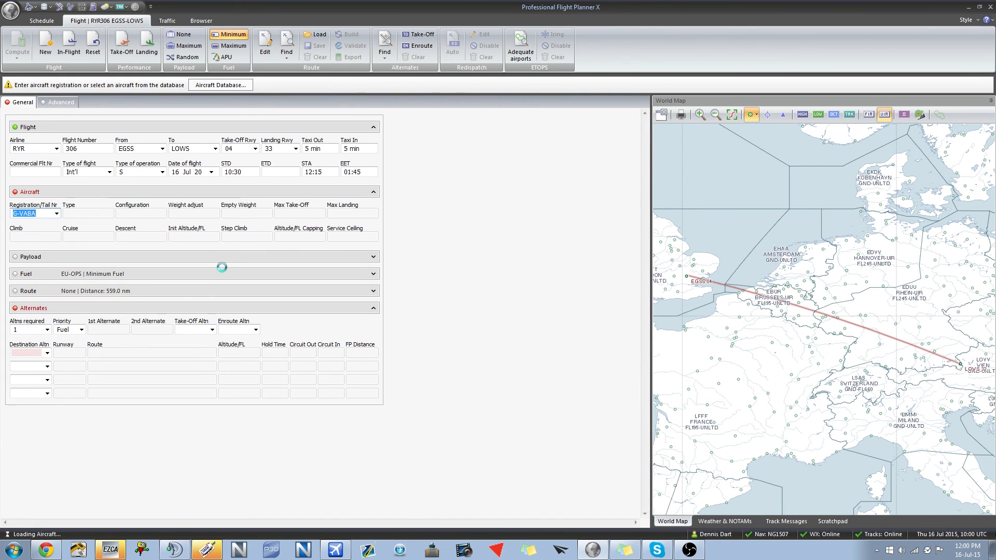
- Set the step climb to No and choose M.78 as the cruise speed
left_click(243, 237)
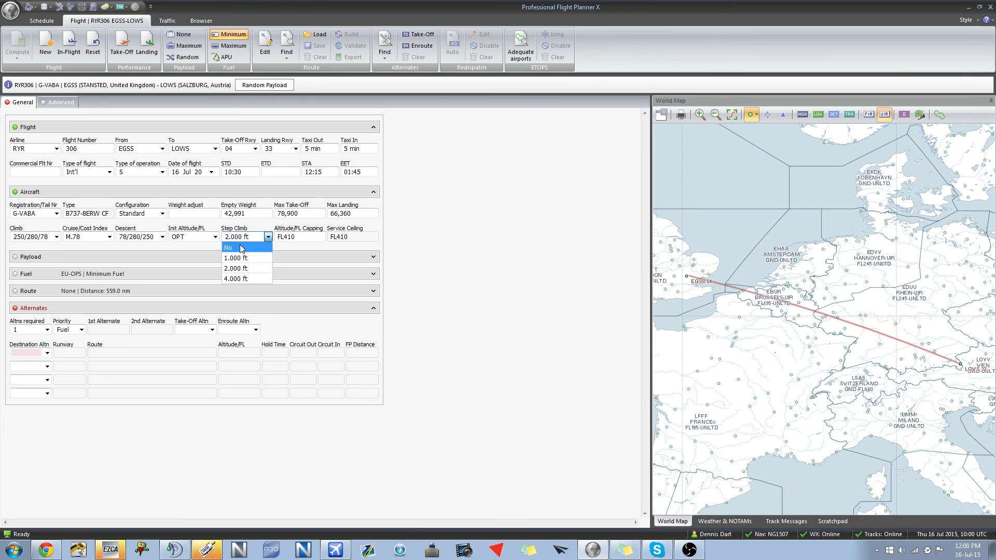
left_click(236, 248)
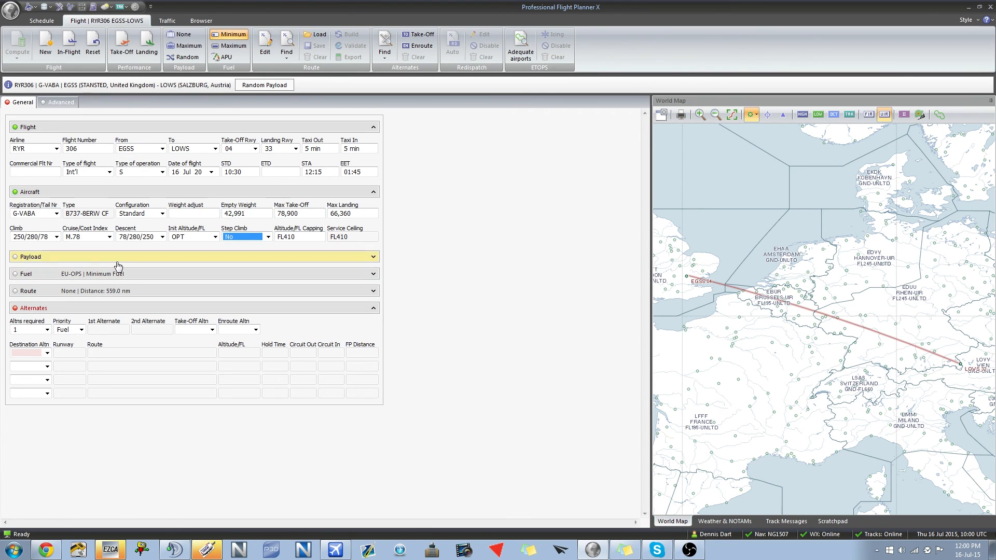
left_click(110, 237)
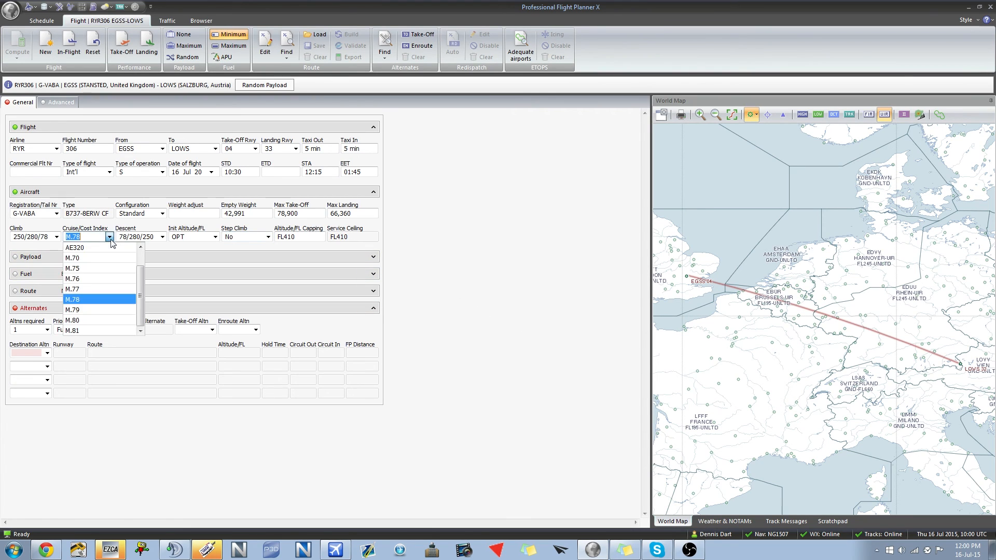
left_click(79, 300)
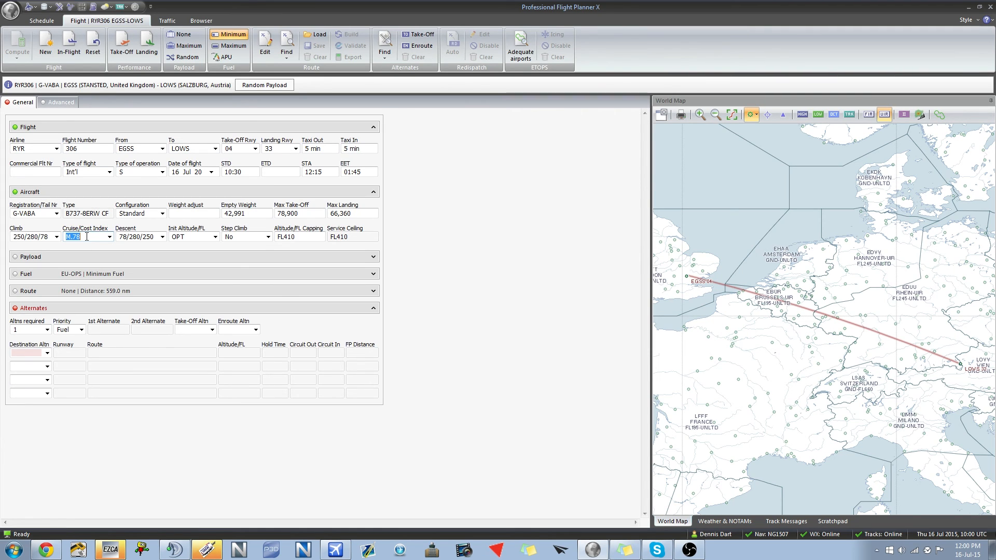
- Choose the 250/280/78 climb profile and the 78/280/250 descent profile
left_click(57, 237)
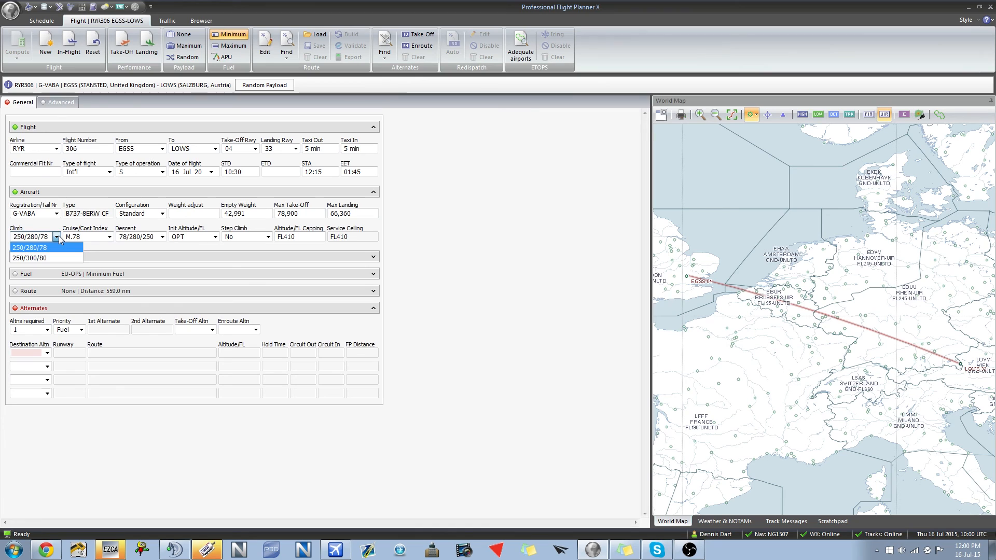
left_click(62, 247)
left_click(153, 238)
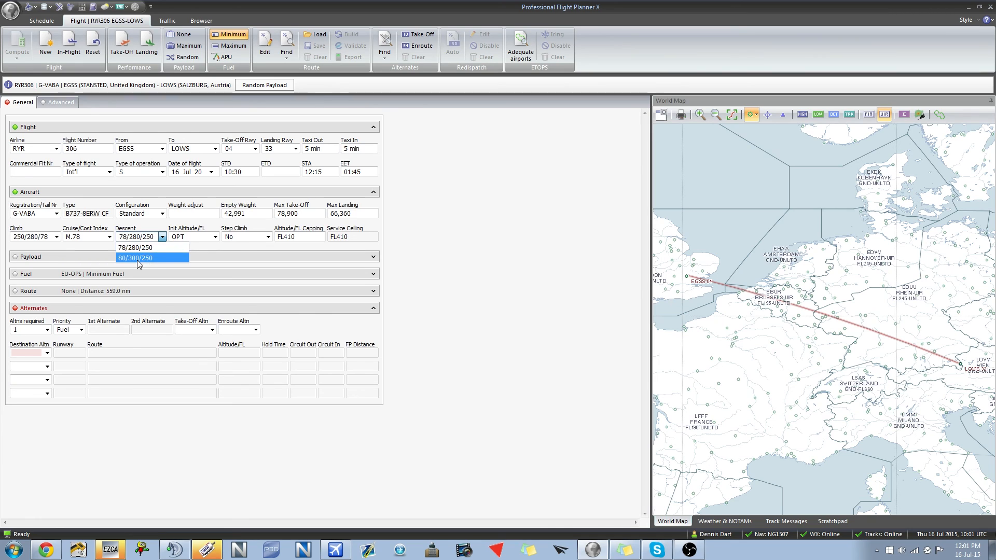
left_click(137, 246)
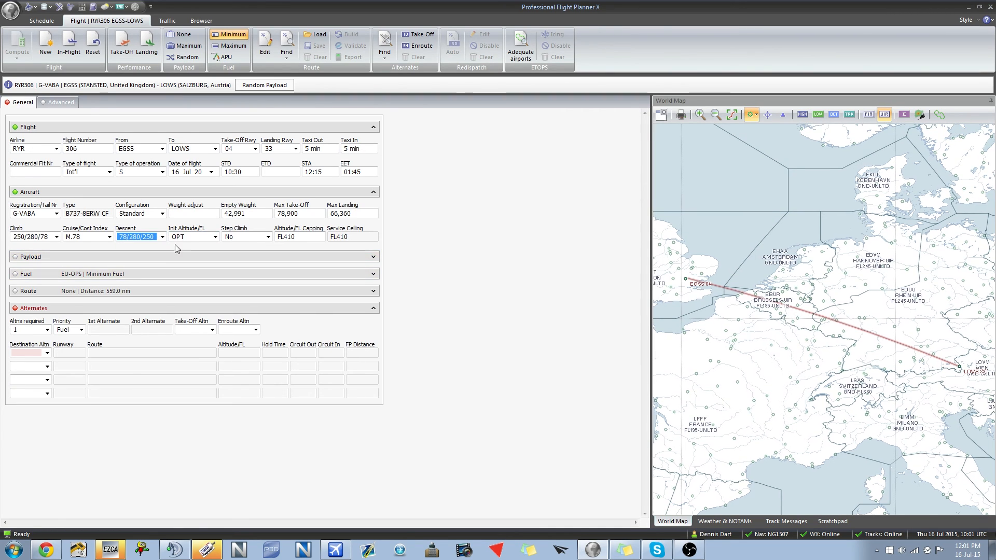
- Review the initial altitude options and keep OPT, the optimum altitude
left_click(184, 237)
left_click(215, 237)
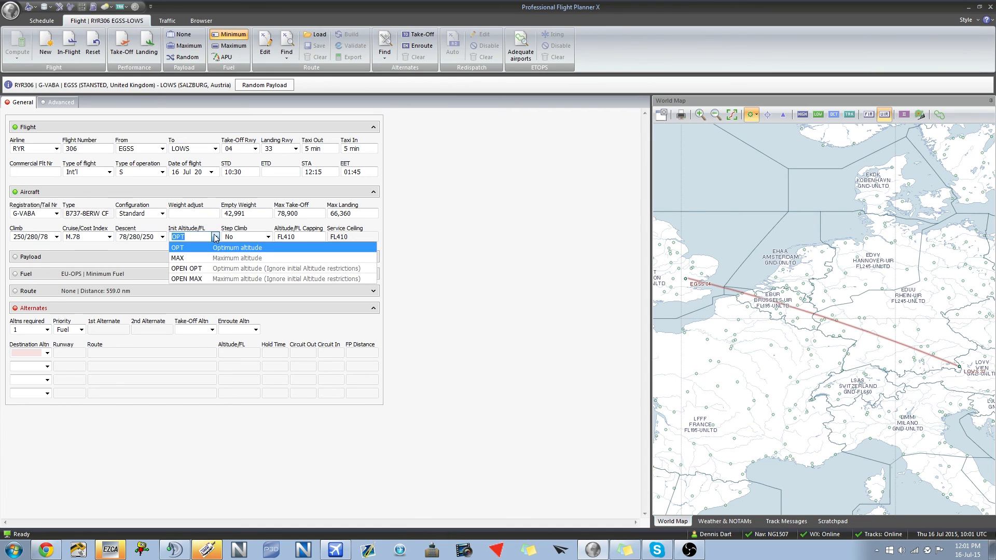
left_click(216, 237)
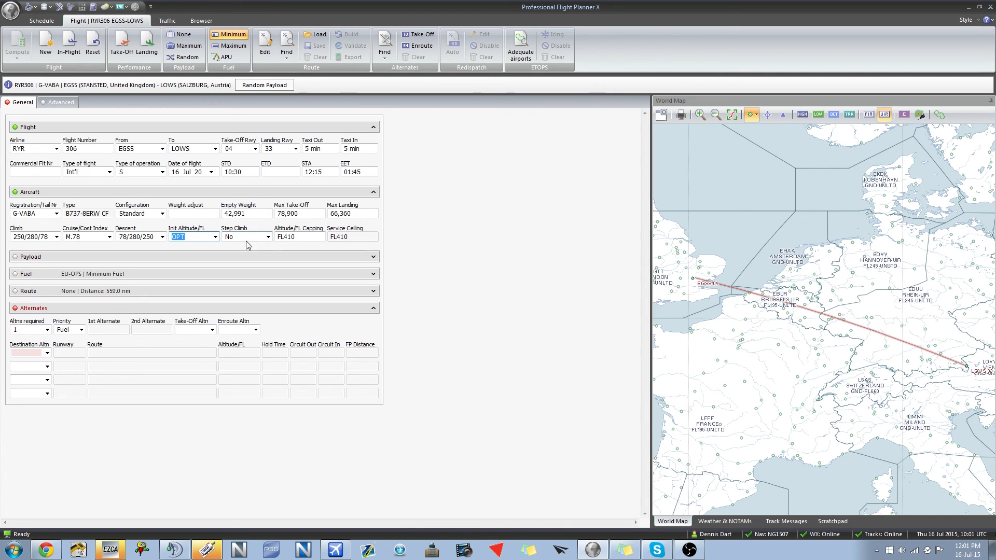
- Expand the payload details and enter 155 adult passengers
left_click(177, 258)
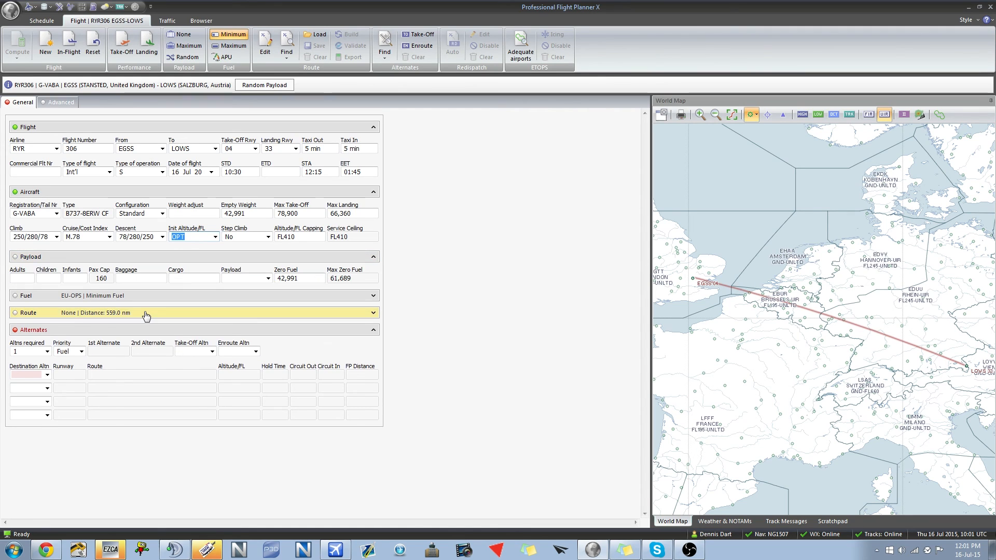
left_click(24, 280)
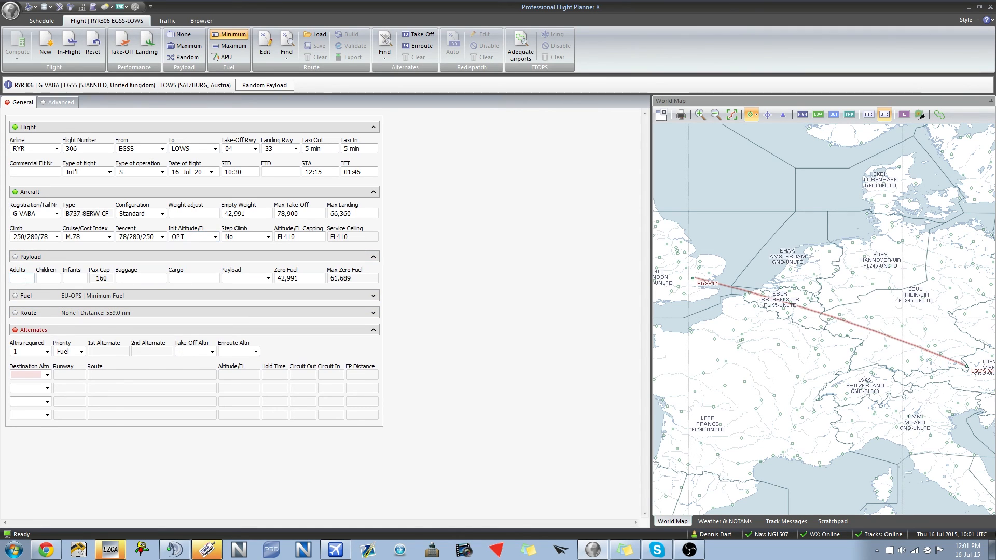
type("155")
key("Tab")
key("Tab")
key("Tab")
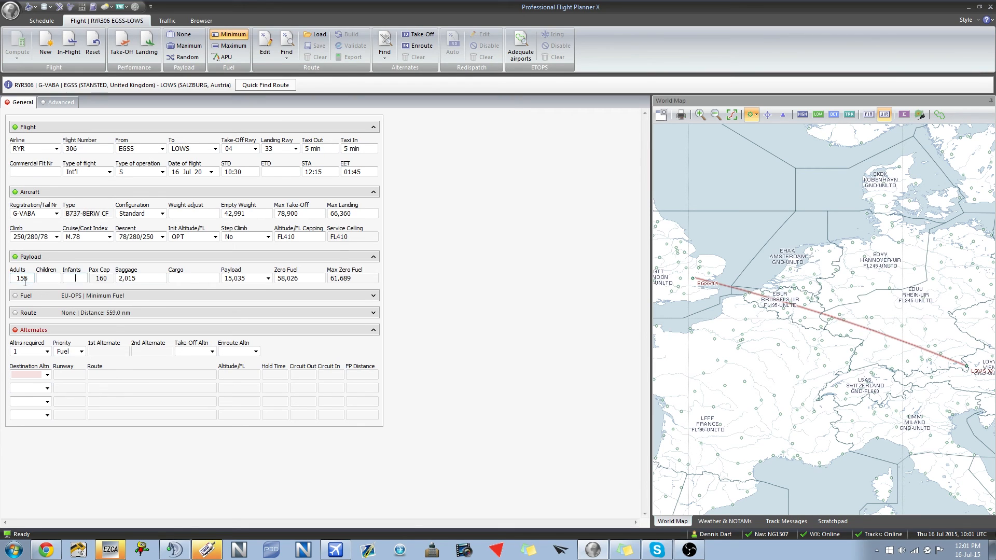
- Enter a cargo weight of 2000 and clear the baggage weight
type("2000")
double_click(141, 282)
key("BackSpace")
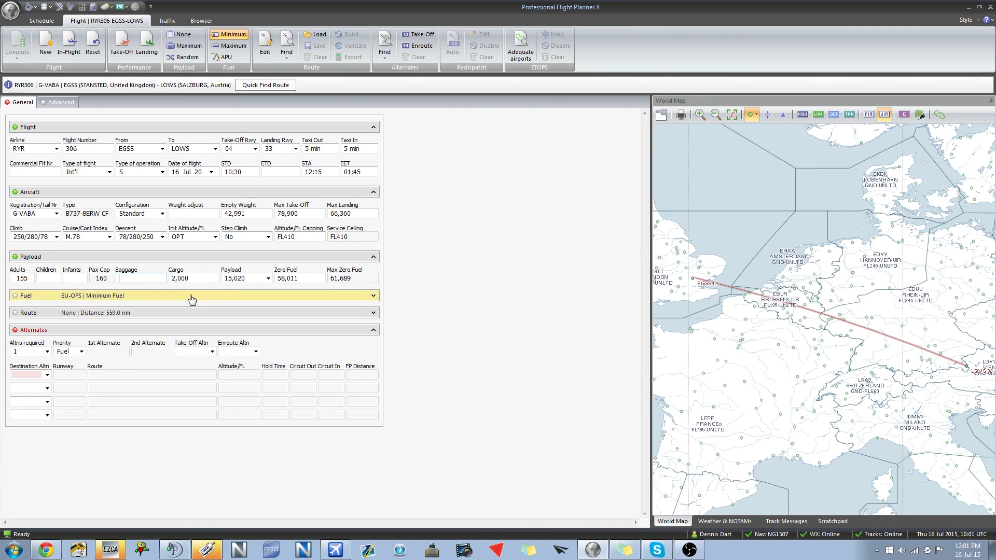
double_click(199, 275)
left_click(189, 278)
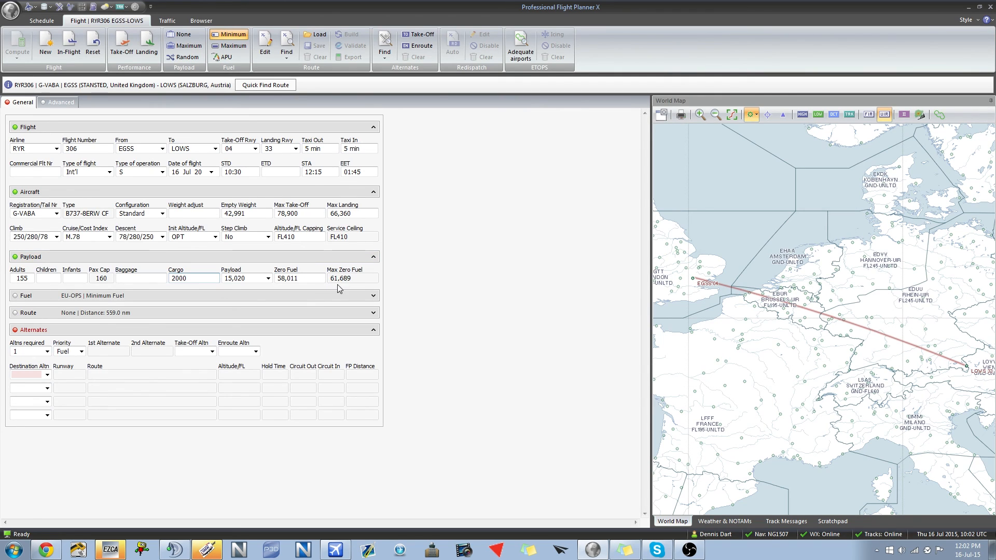
- Expand the fuel details and select the EU-OPS fuel policy
left_click(280, 298)
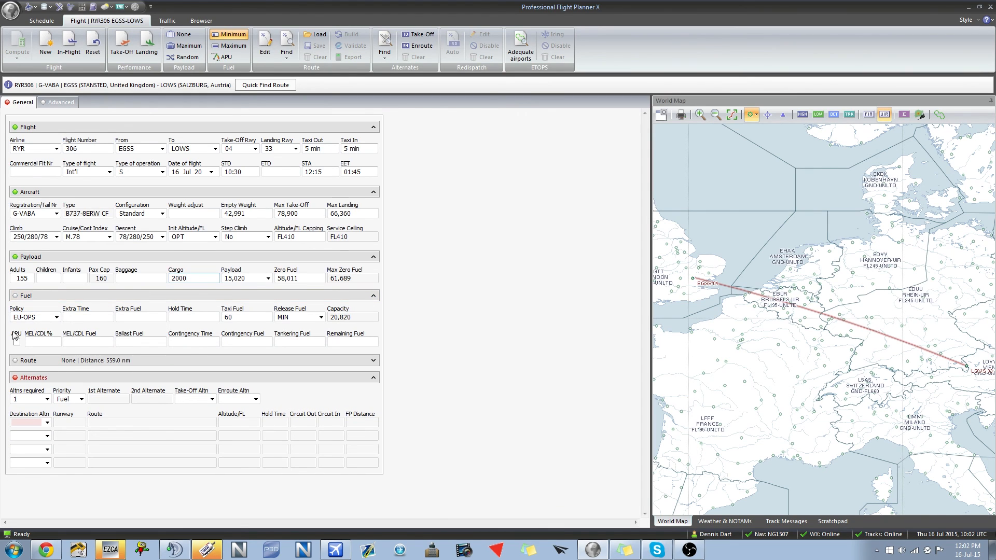
left_click(56, 317)
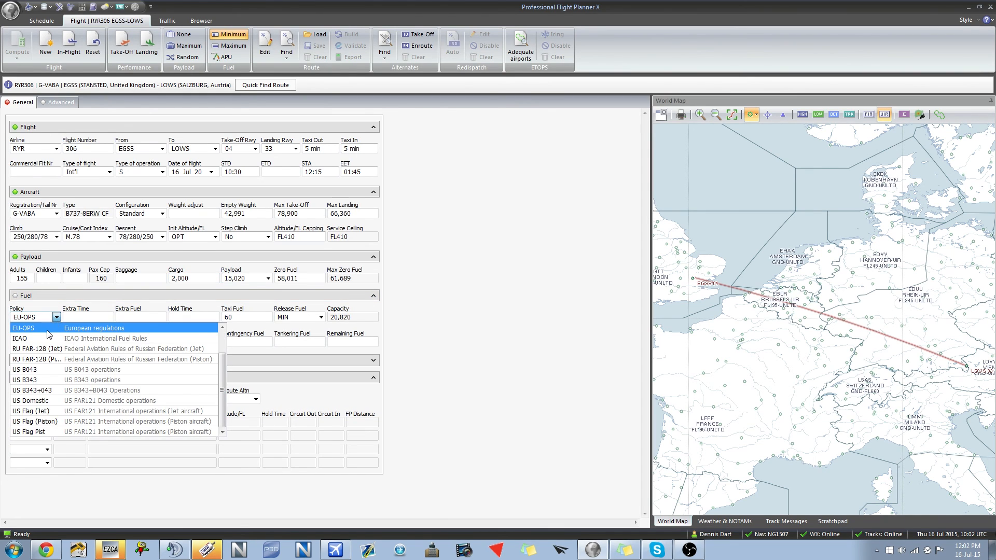
left_click(47, 328)
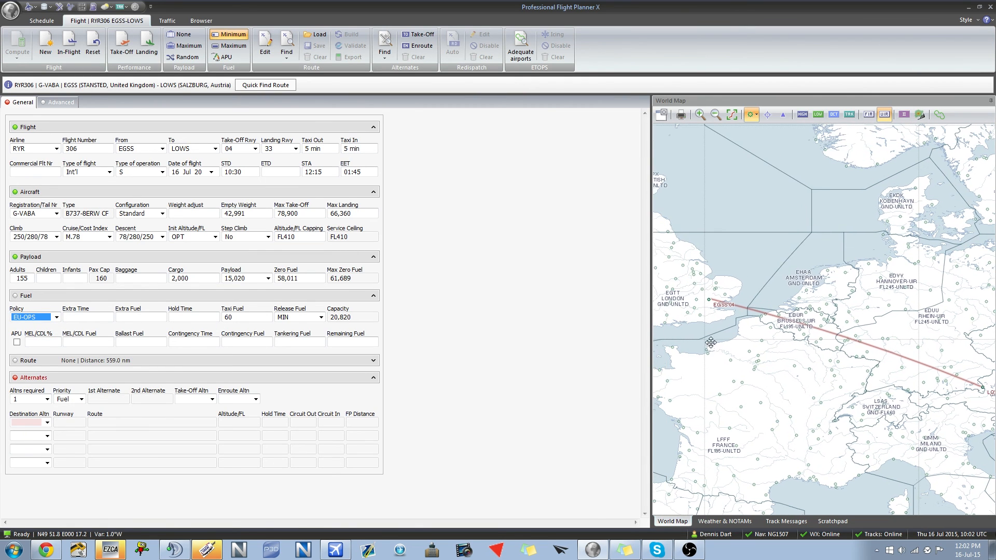
scroll(752, 311, "down", 3)
scroll(795, 296, "up", 2)
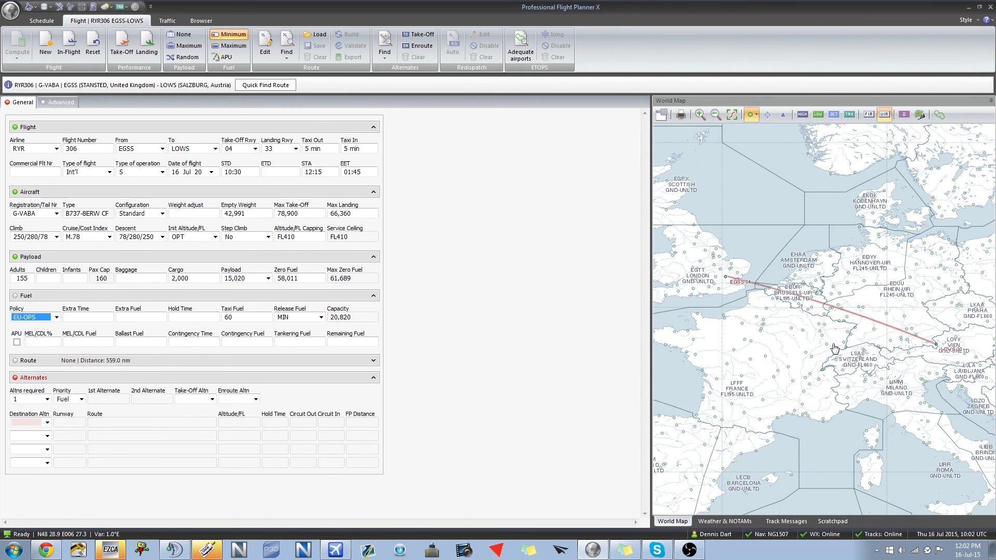
- Set the extra time and the hold time to 15 minutes each and include APU fuel
left_click(92, 318)
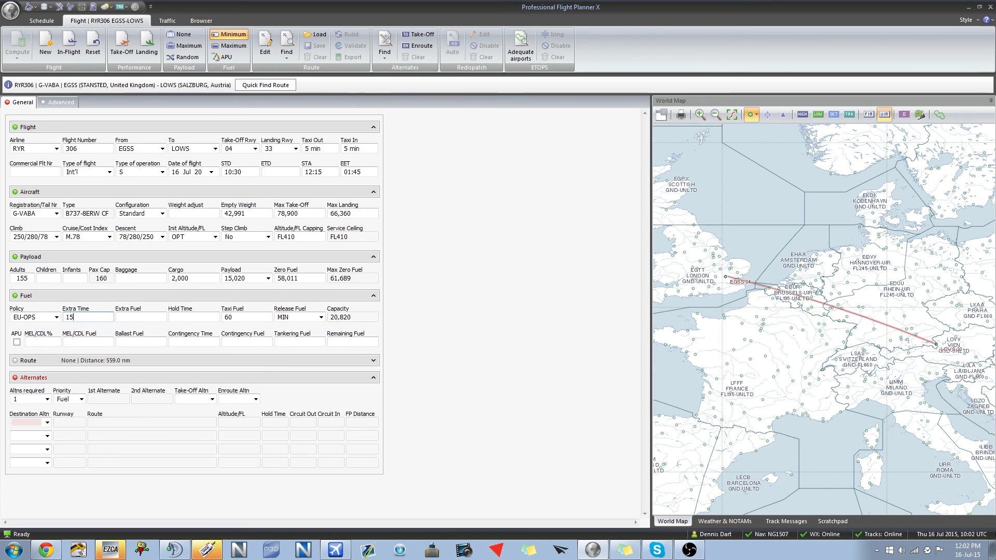
key("Tab")
key("Tab")
type("1")
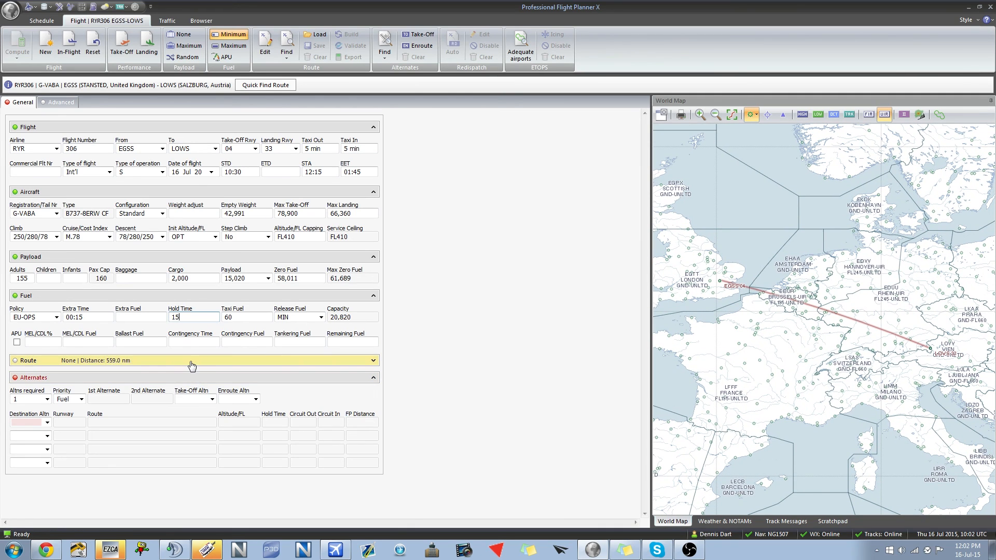
left_click(17, 343)
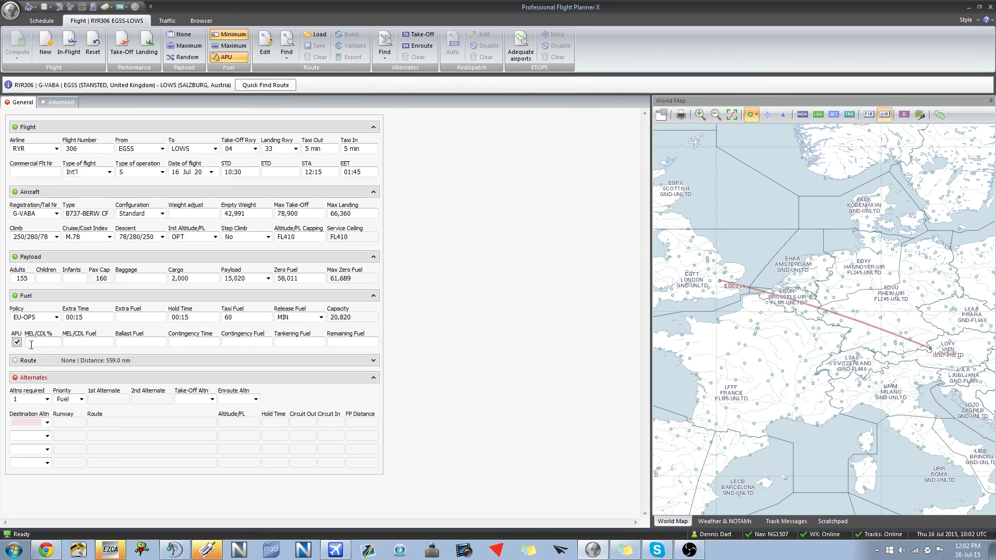
- Expand the route details and find the shortest EGSS to LOWS route using upper airspace airways only
left_click(284, 361)
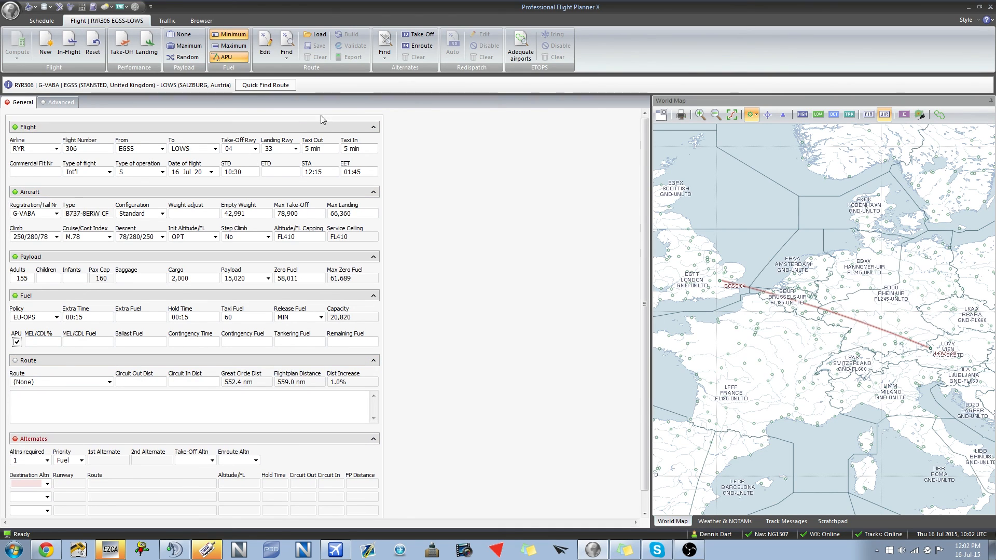
left_click(286, 57)
left_click(286, 55)
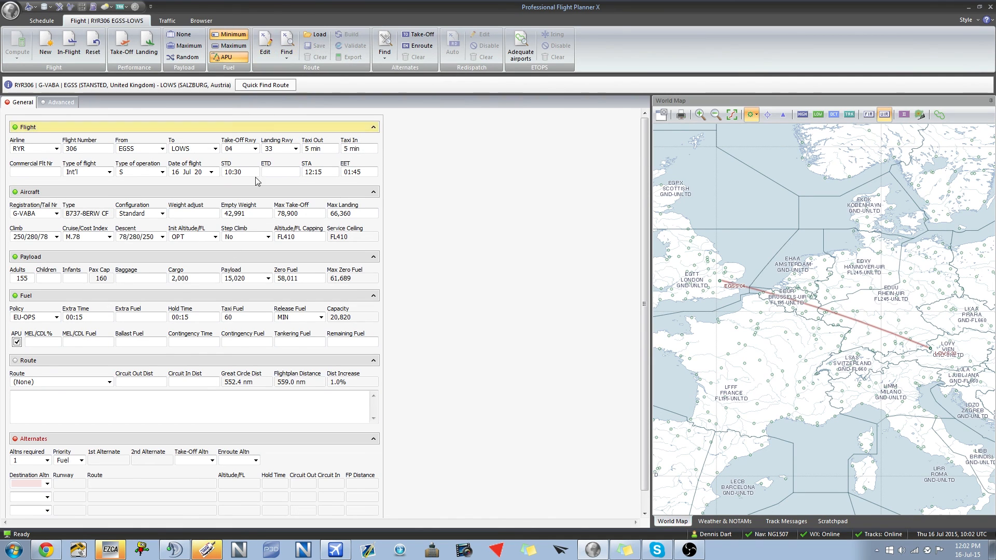
left_click(67, 393)
left_click(63, 385)
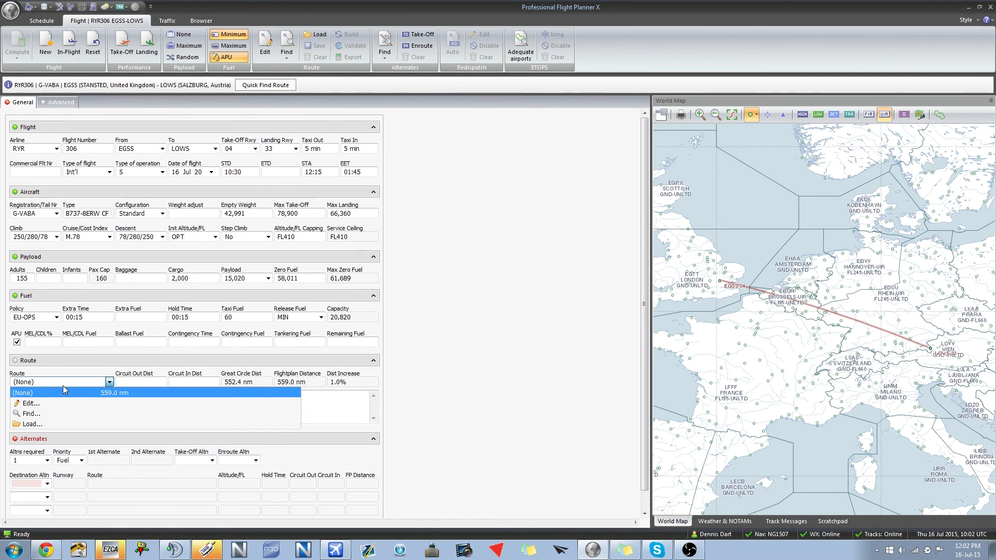
left_click(64, 389)
left_click(289, 57)
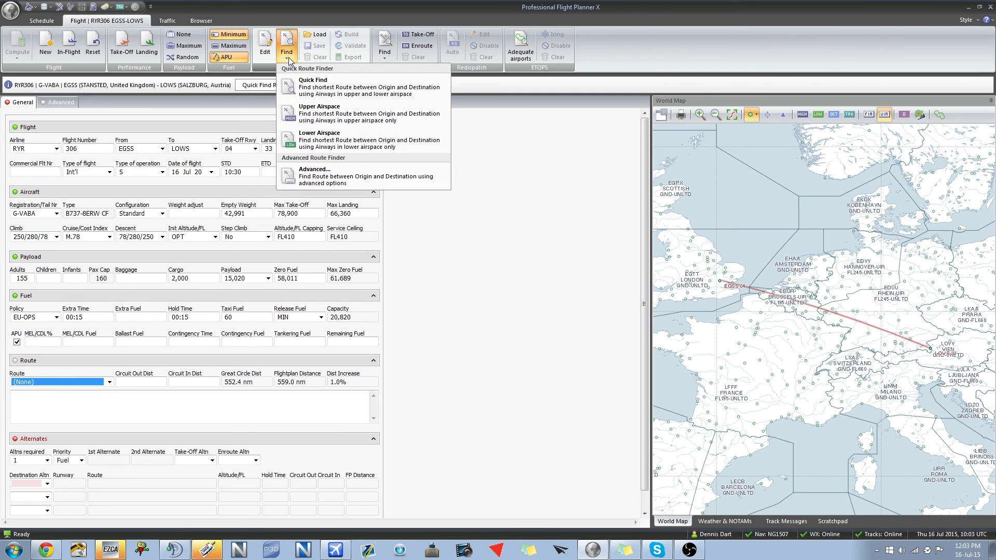
left_click(316, 114)
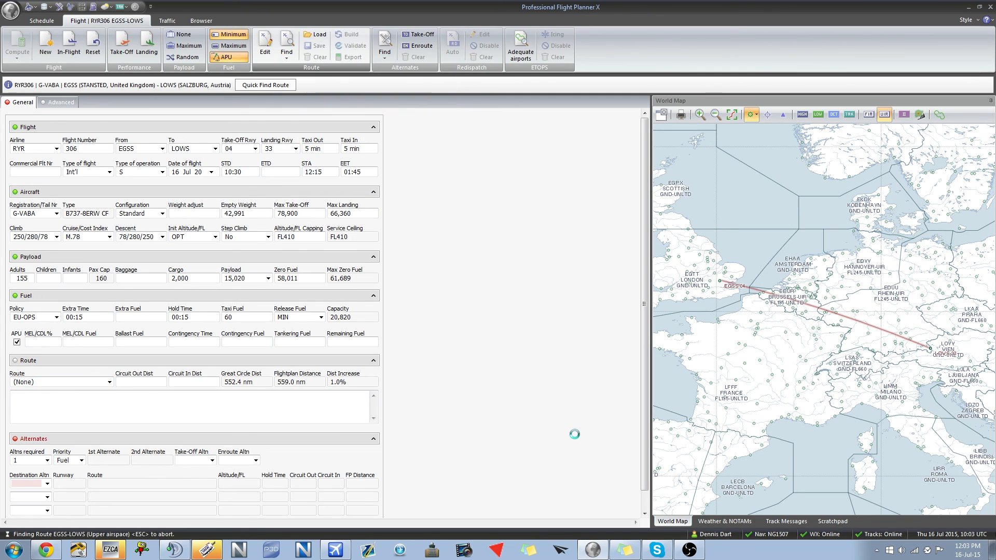
- Examine the generated route on the world map, from the LOWS arrival back to the EGSS departure
scroll(806, 362, "up", 5)
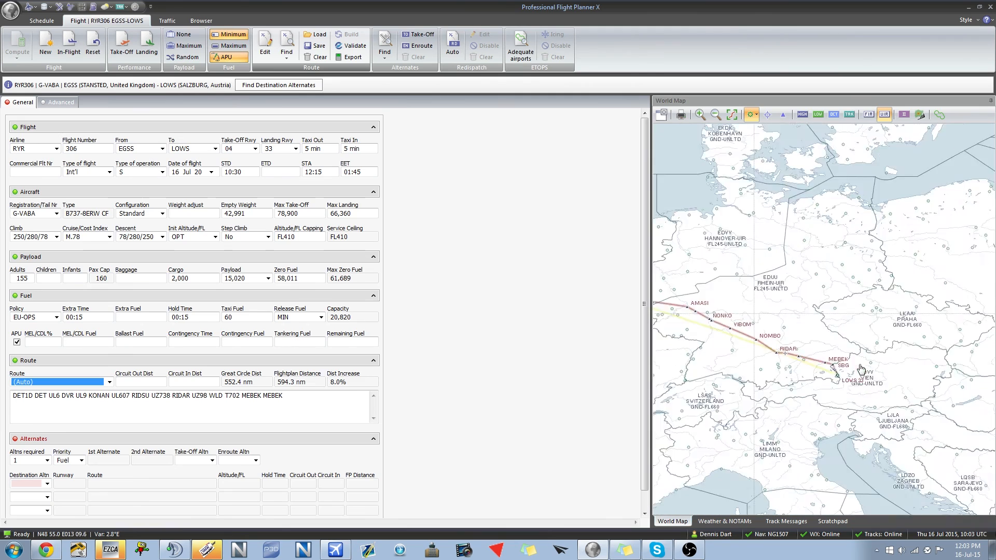
left_click_drag(788, 298, 813, 325)
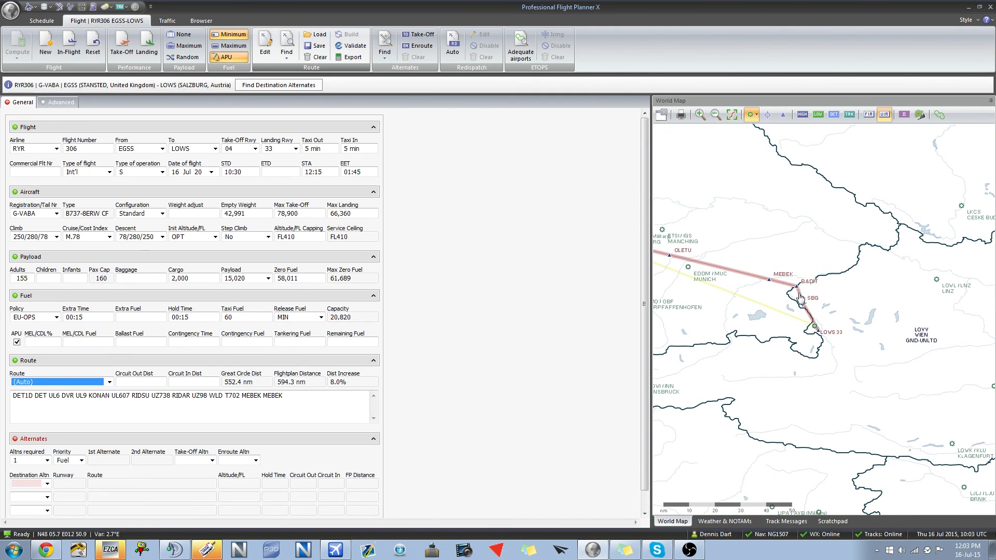
scroll(755, 324, "down", 4)
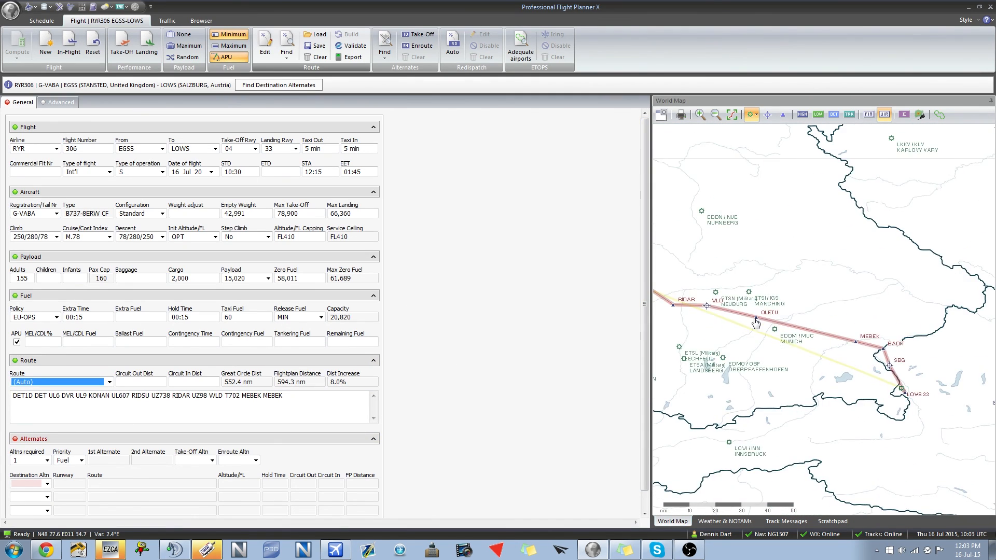
scroll(755, 323, "down", 2)
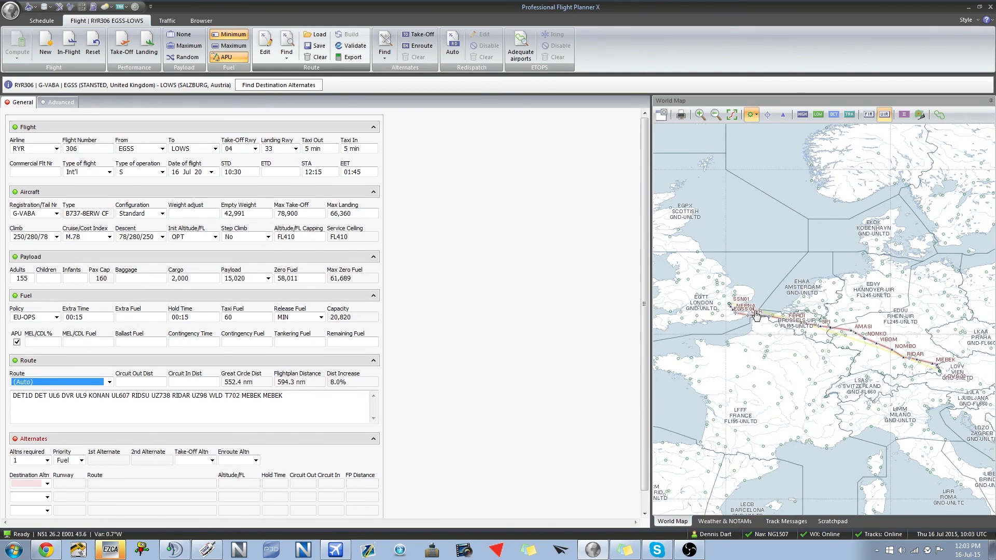
scroll(784, 332, "up", 4)
left_click_drag(933, 329, 800, 344)
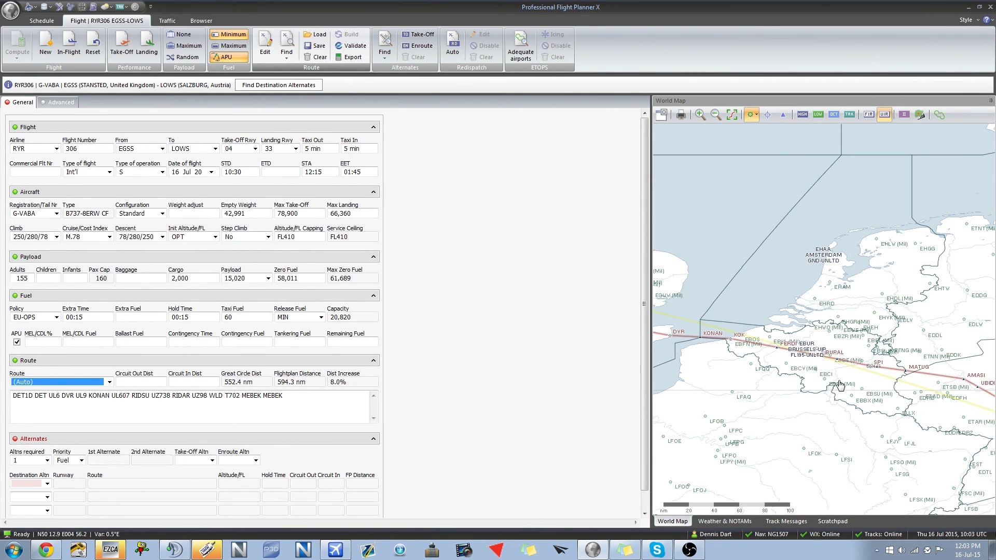
scroll(840, 385, "up", 1)
left_click_drag(791, 356, 947, 392)
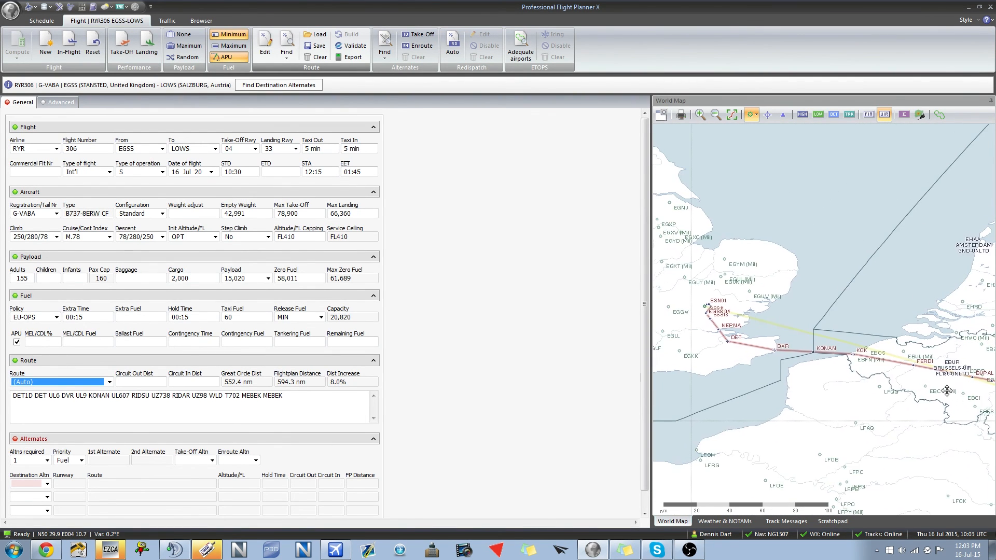
scroll(786, 362, "up", 1)
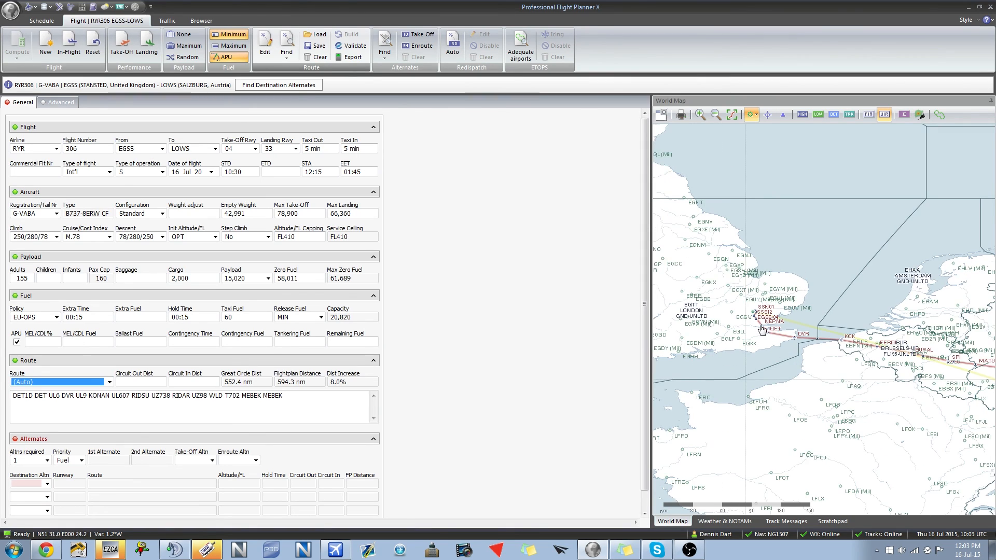
scroll(763, 330, "up", 1)
scroll(769, 332, "down", 4)
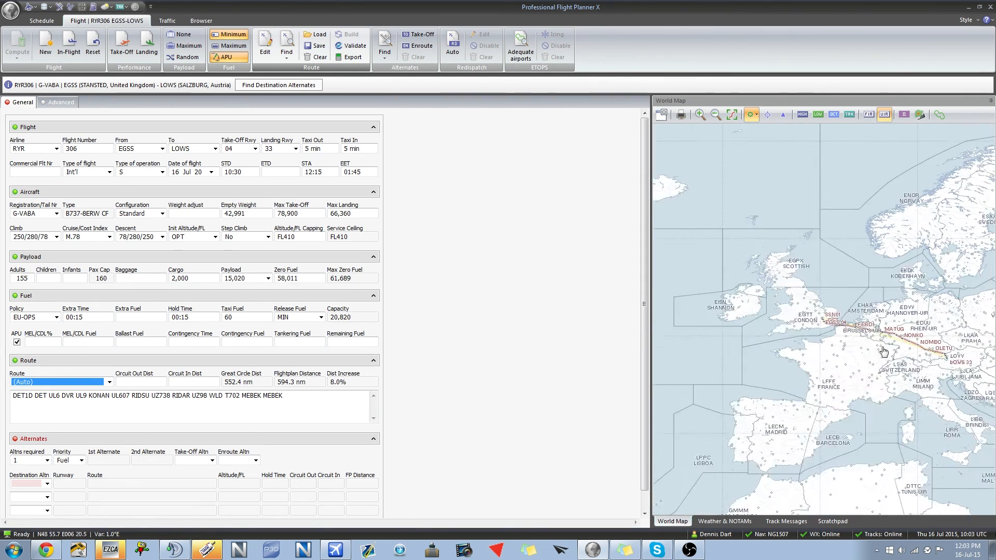
scroll(767, 330, "up", 2)
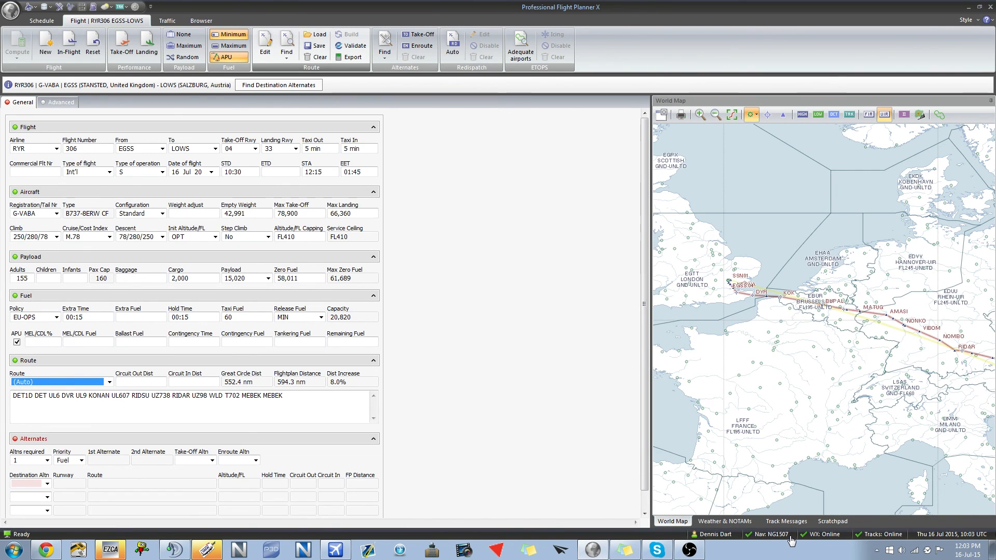
- Find destination alternates for LOWS automatically
scroll(109, 454, "down", 1)
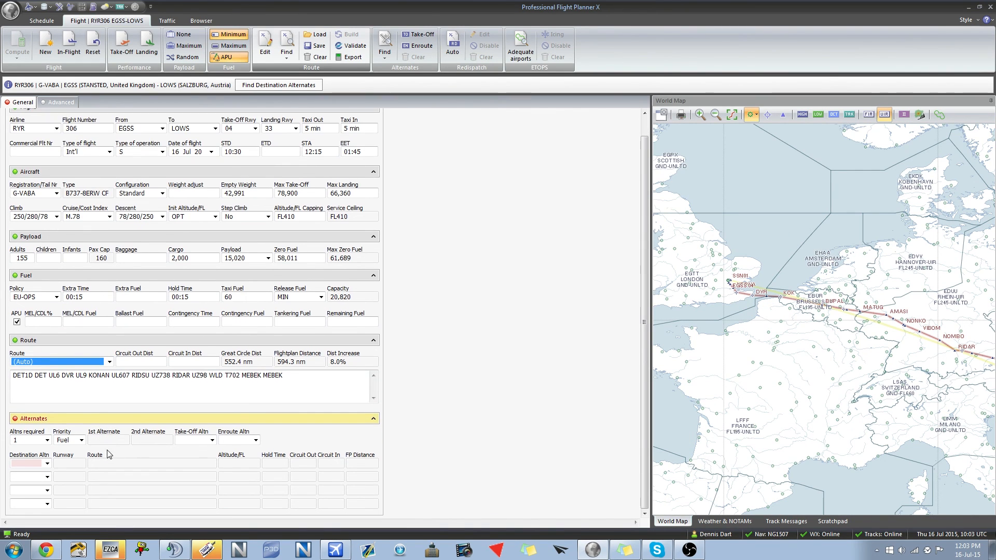
left_click(48, 463)
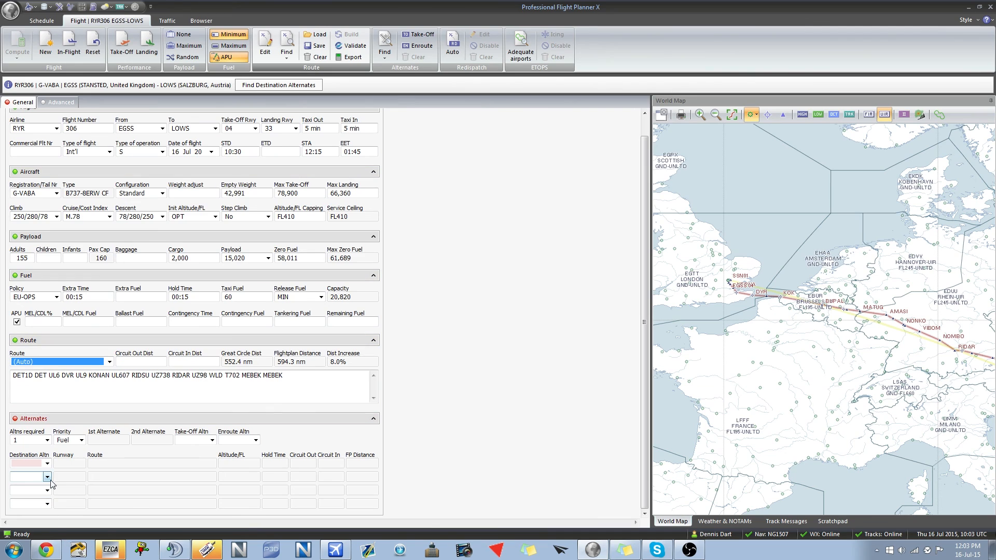
left_click(24, 476)
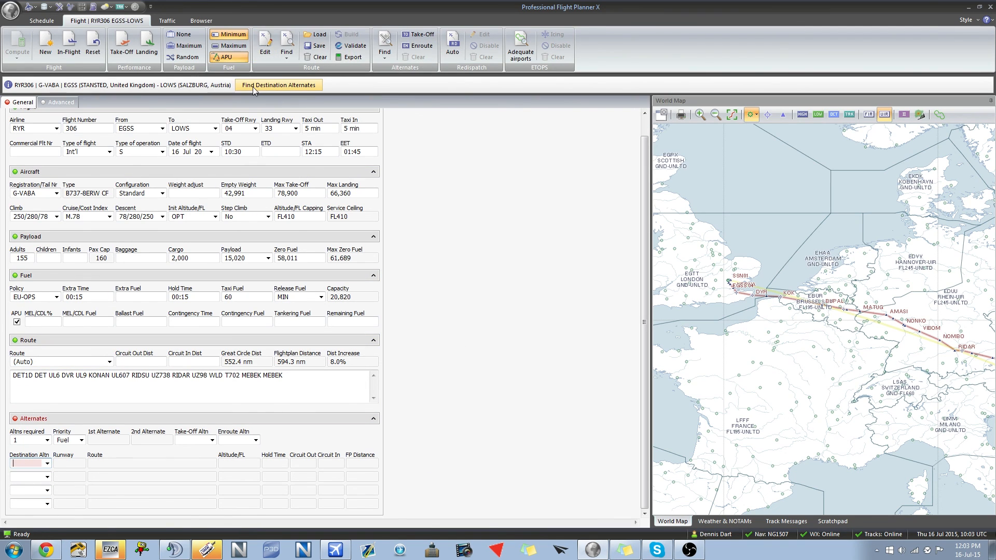
left_click(291, 85)
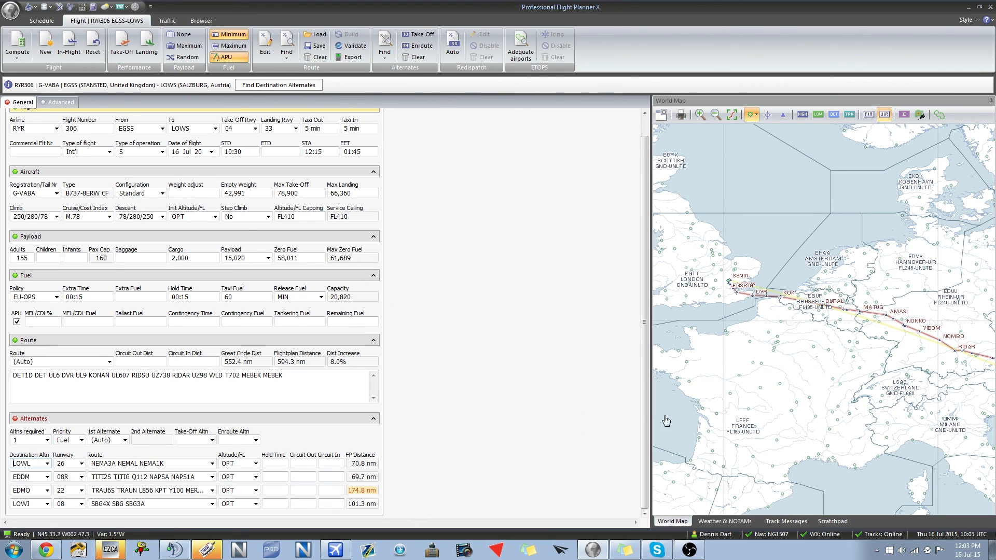
- Examine the alternate route from LOWS to LOWL and the whole flight on the world map
left_click_drag(767, 310, 774, 318)
scroll(774, 318, "down", 4)
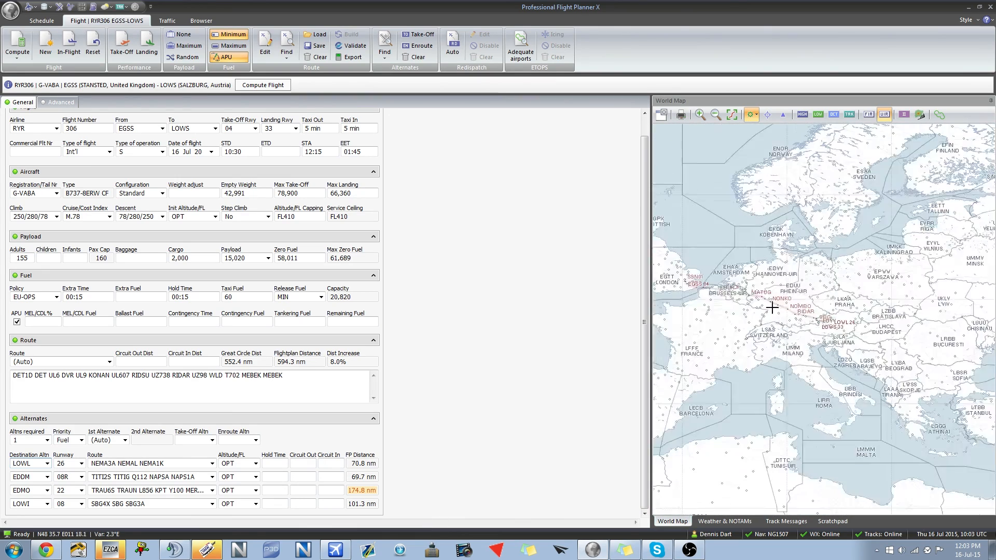
scroll(840, 317, "up", 3)
scroll(841, 318, "down", 3)
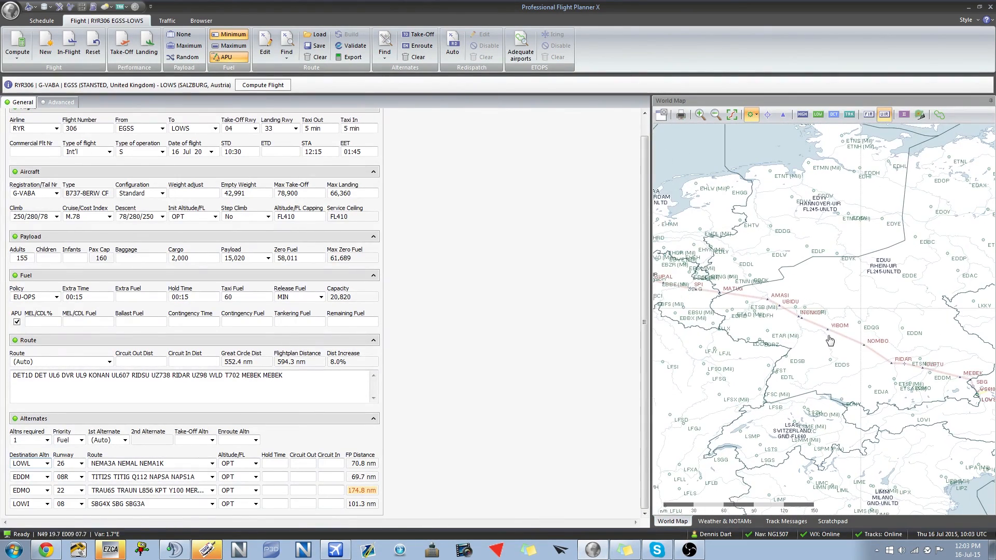
scroll(778, 328, "up", 3)
scroll(879, 365, "up", 3)
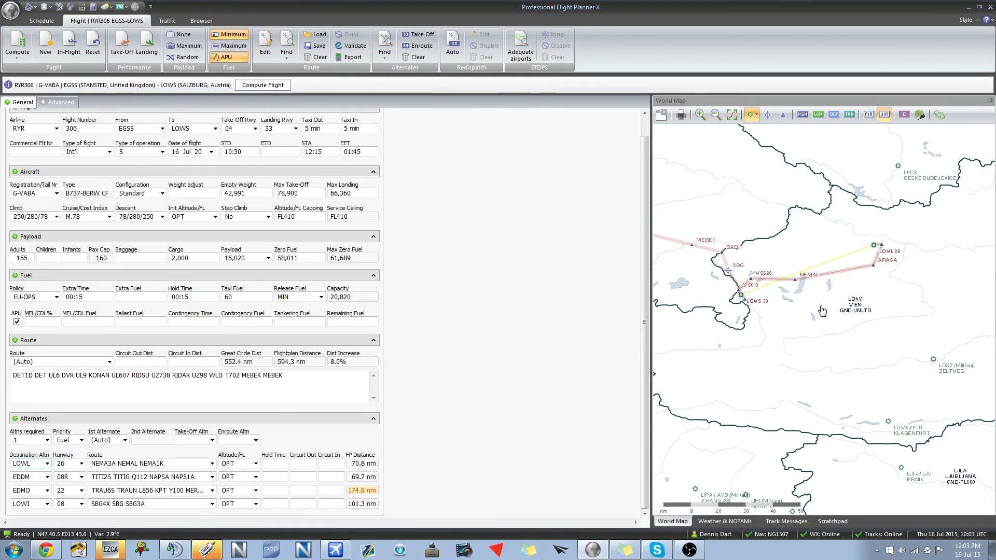
scroll(831, 320, "down", 3)
left_click_drag(802, 292, 899, 324)
scroll(849, 298, "down", 3)
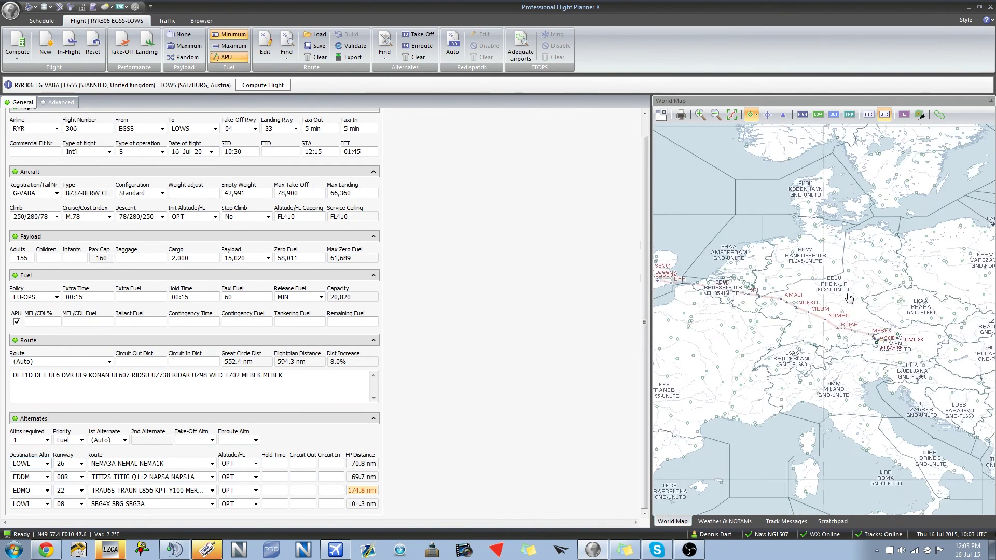
scroll(848, 298, "up", 1)
scroll(410, 477, "up", 2)
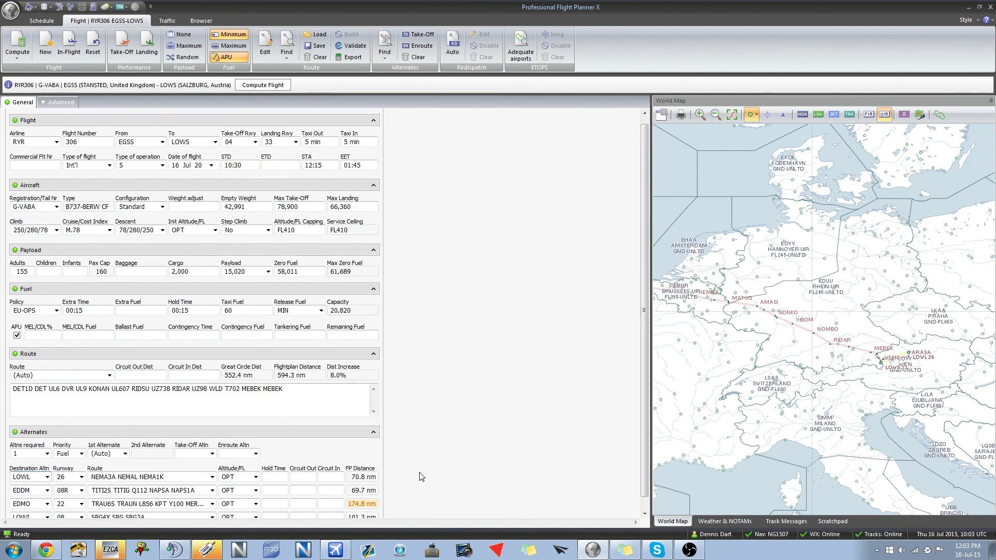
- Review the advanced flight crew and remarks settings, and check the general flight details again
left_click(58, 102)
left_click(42, 179)
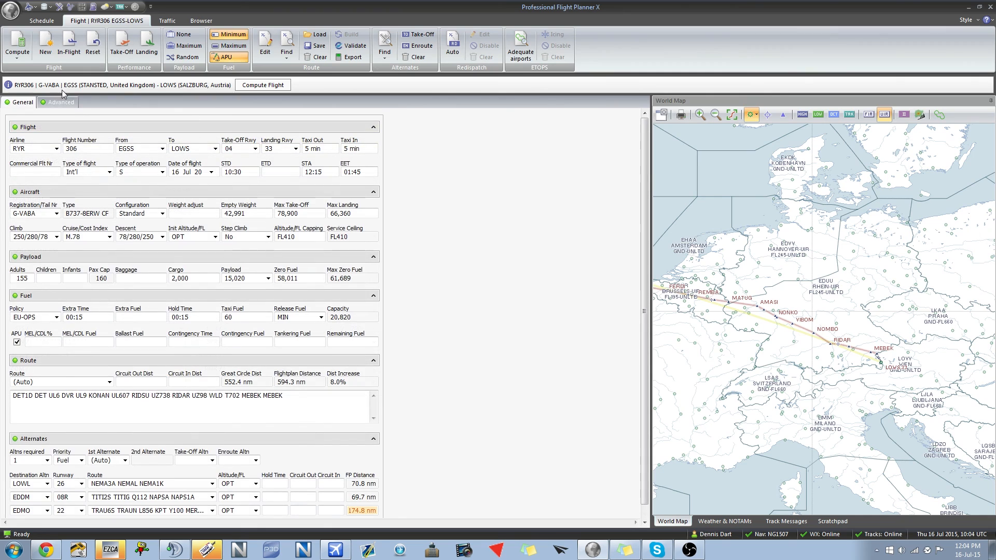
left_click(60, 104)
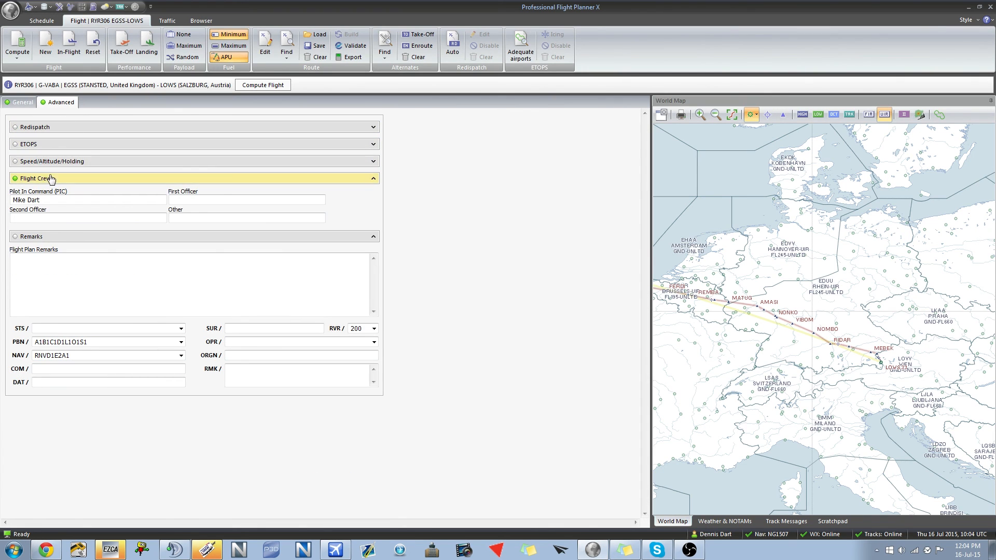
left_click(23, 105)
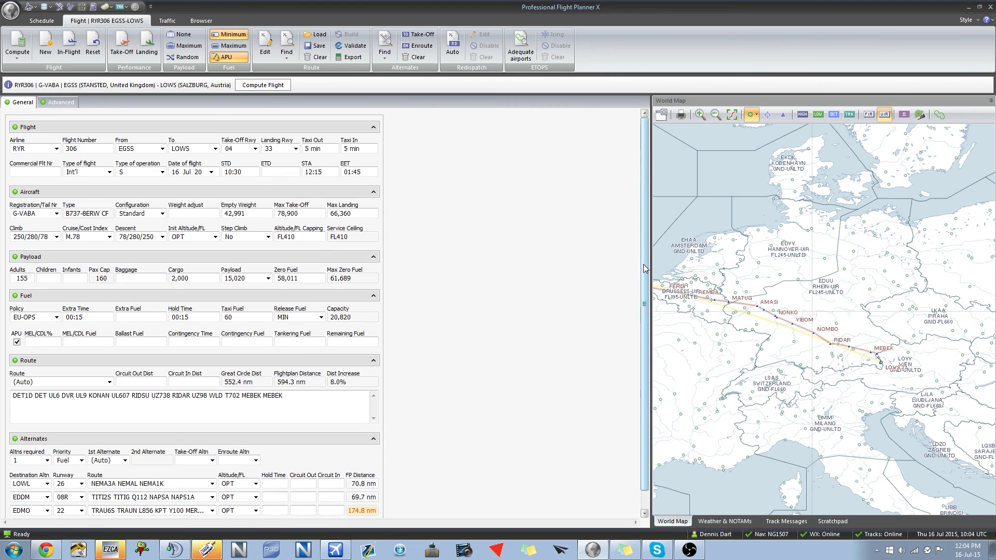
scroll(643, 264, "down", 1)
scroll(49, 374, "up", 1)
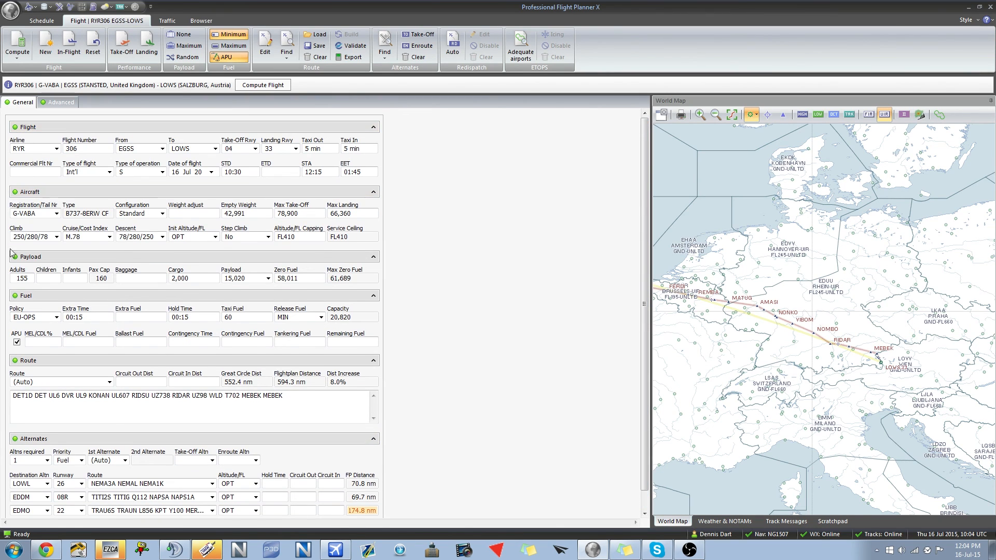
- Compute the flight and check the release fuel in the resulting flight plan
left_click(267, 86)
left_click(85, 103)
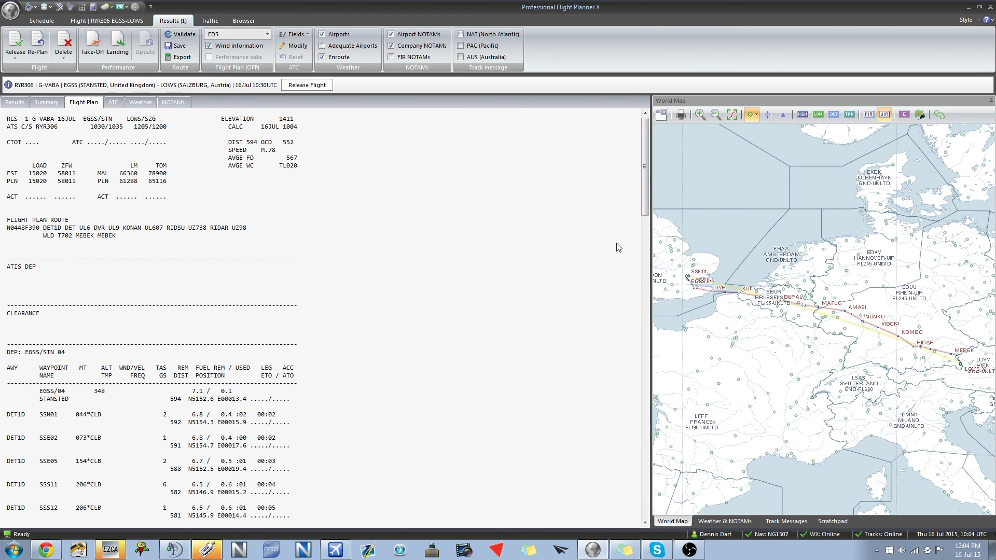
left_click_drag(646, 194, 645, 506)
scroll(88, 266, "up", 4)
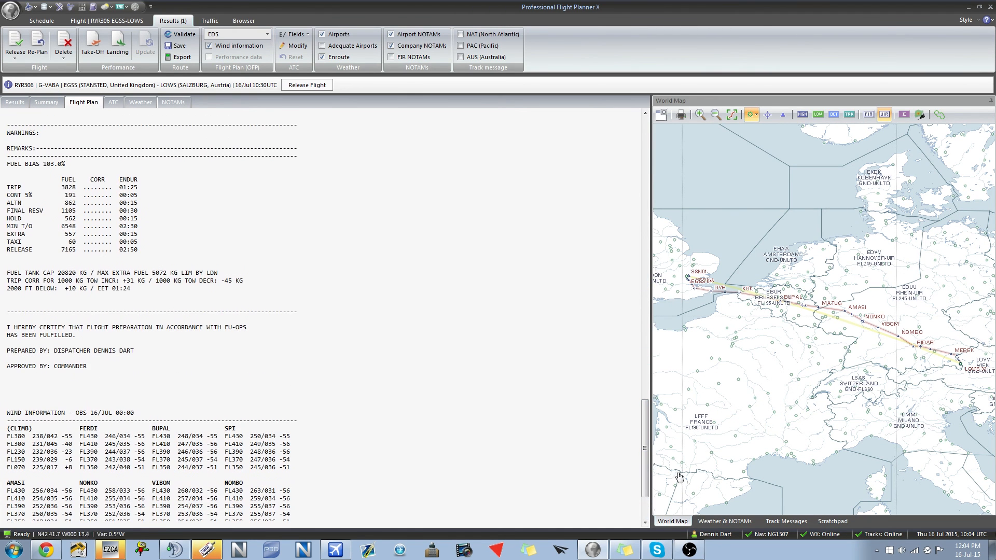
left_click_drag(59, 250, 83, 255)
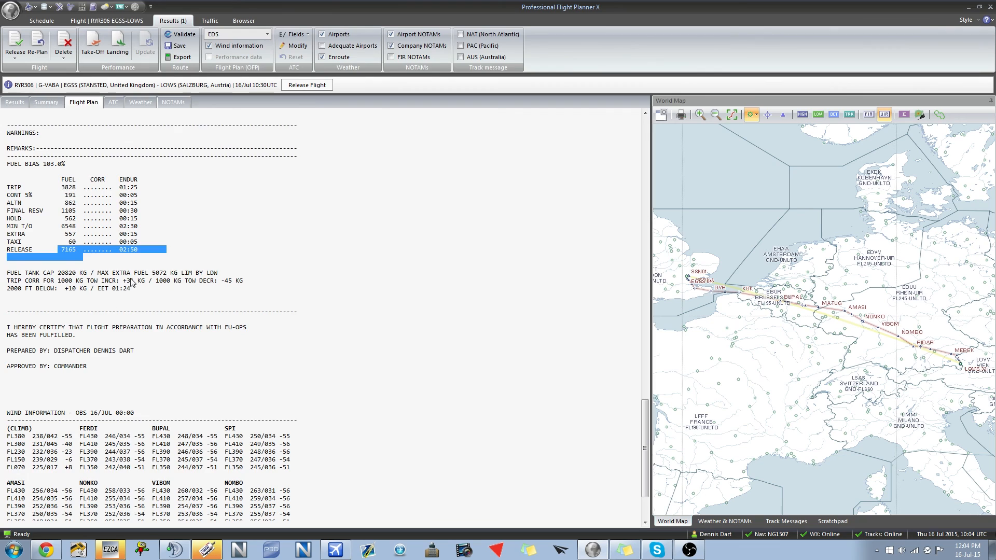
- Return to the RYR306 flight setup and look over its advanced and general settings
left_click(106, 21)
left_click(62, 102)
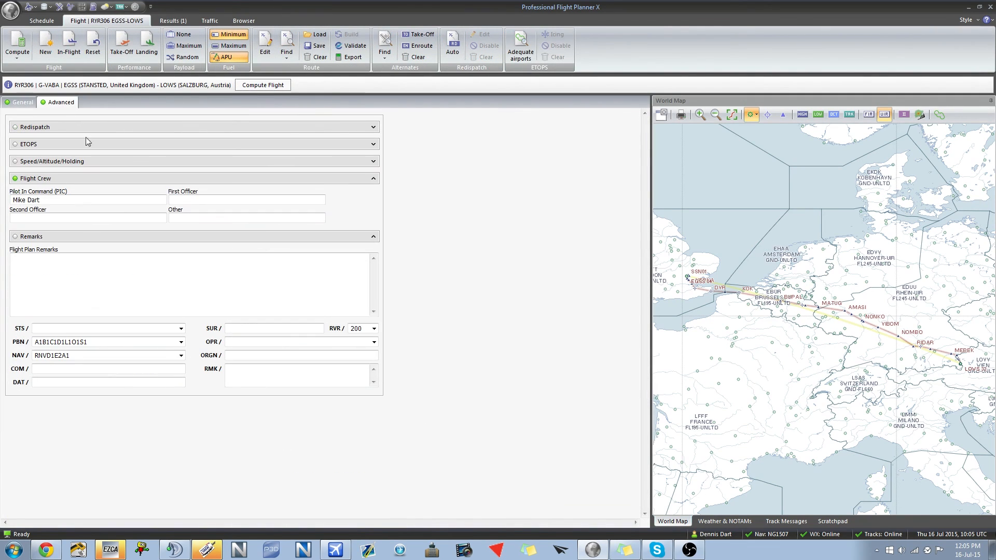
left_click(23, 103)
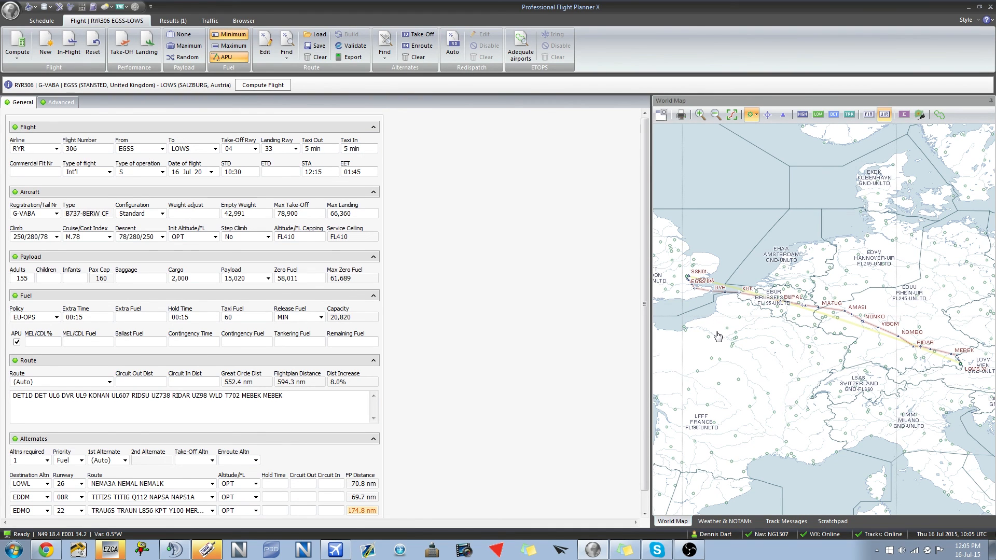
- Examine the planned EGSS to LOWS route across Europe on the world map
left_click_drag(718, 336, 798, 352)
scroll(756, 307, "up", 7)
scroll(829, 327, "down", 8)
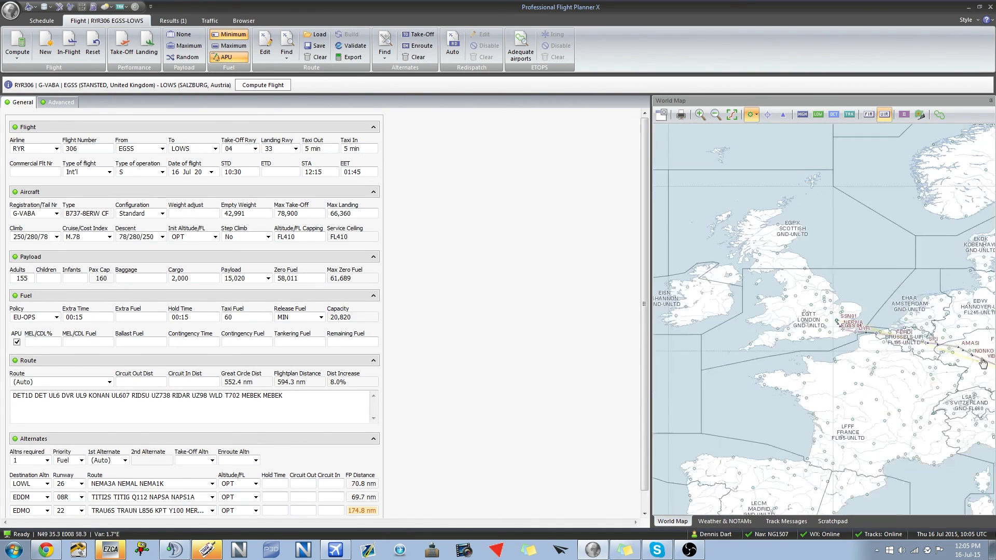
left_click_drag(985, 364, 760, 356)
scroll(860, 392, "up", 5)
scroll(720, 258, "down", 6)
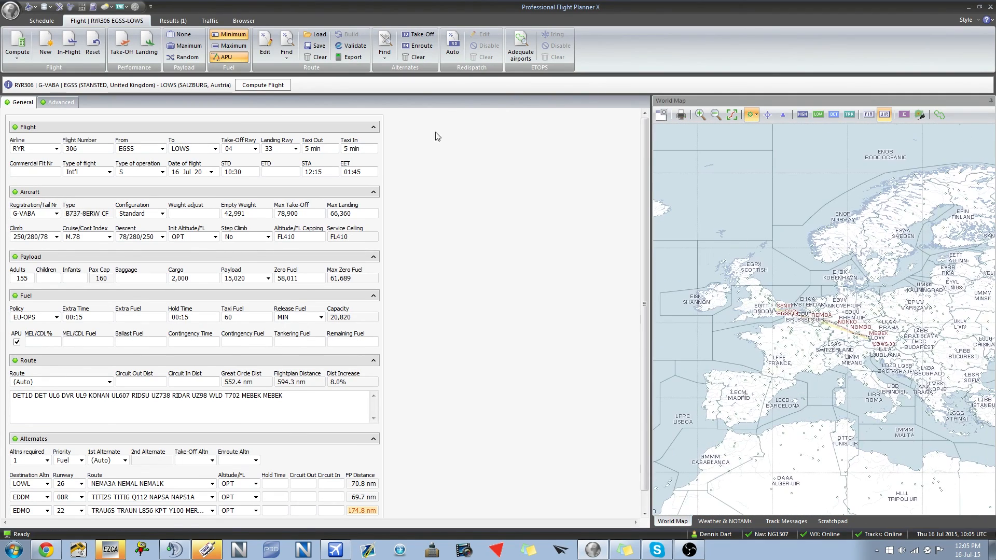
- Compute the RYR306 flight again and release the G-VABA result to the schedule
left_click(263, 84)
left_click(57, 123)
key("Delete")
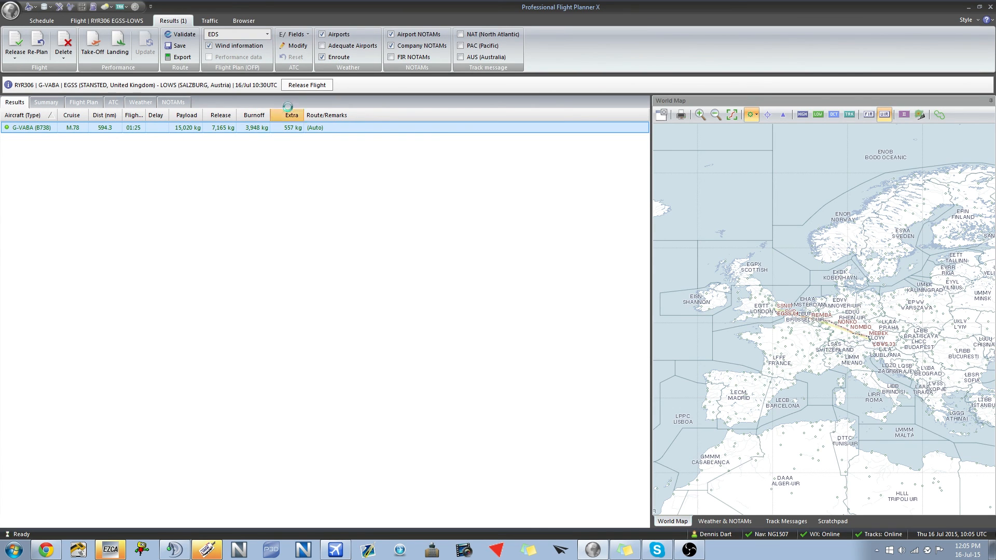
left_click(306, 85)
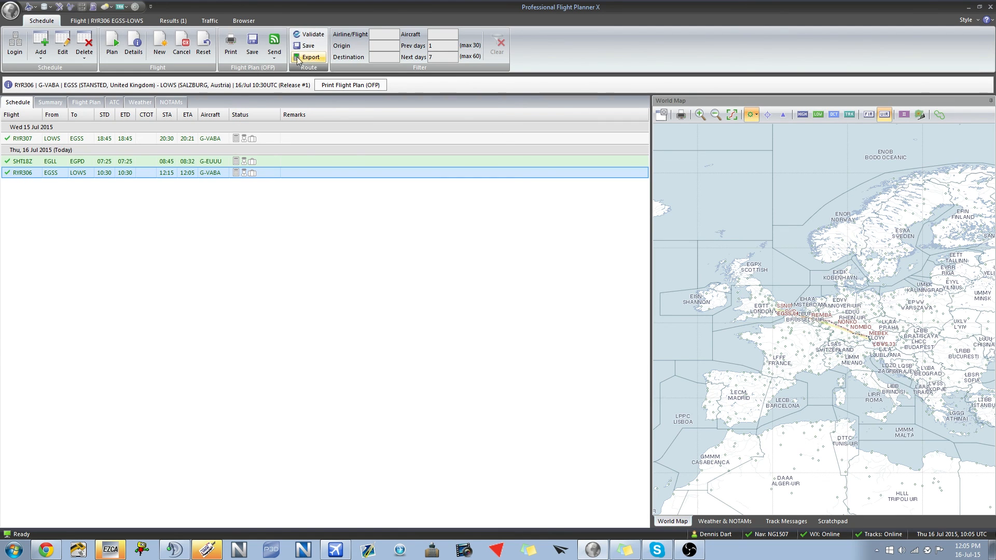
scroll(864, 313, "up", 3)
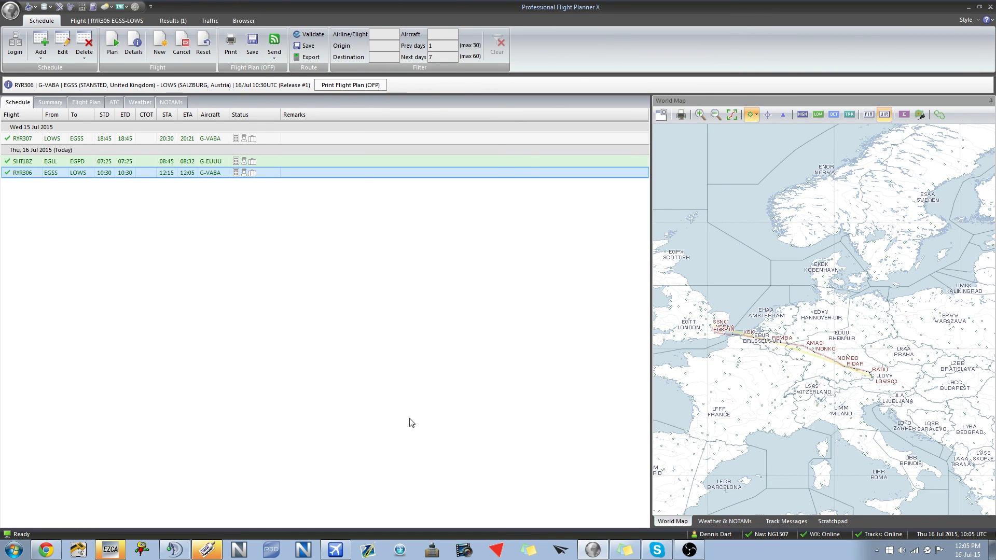
- Export the released route as EGSSLOWS01 for the Airbus Extended and PMDG Simulations NGX (FSX) add-ons
left_click(310, 57)
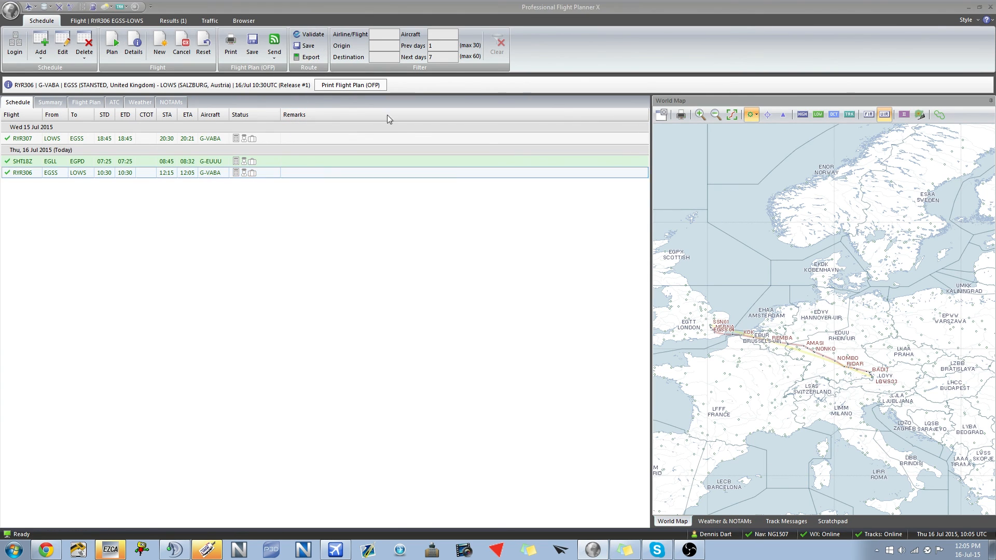
left_click_drag(653, 274, 638, 318)
left_click_drag(407, 403, 424, 403)
left_click(394, 415)
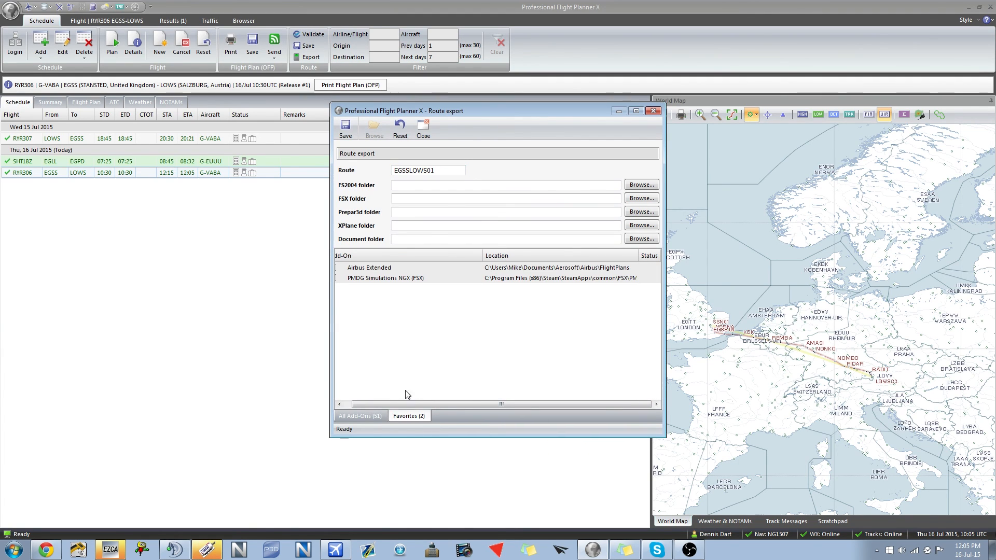
left_click(376, 419)
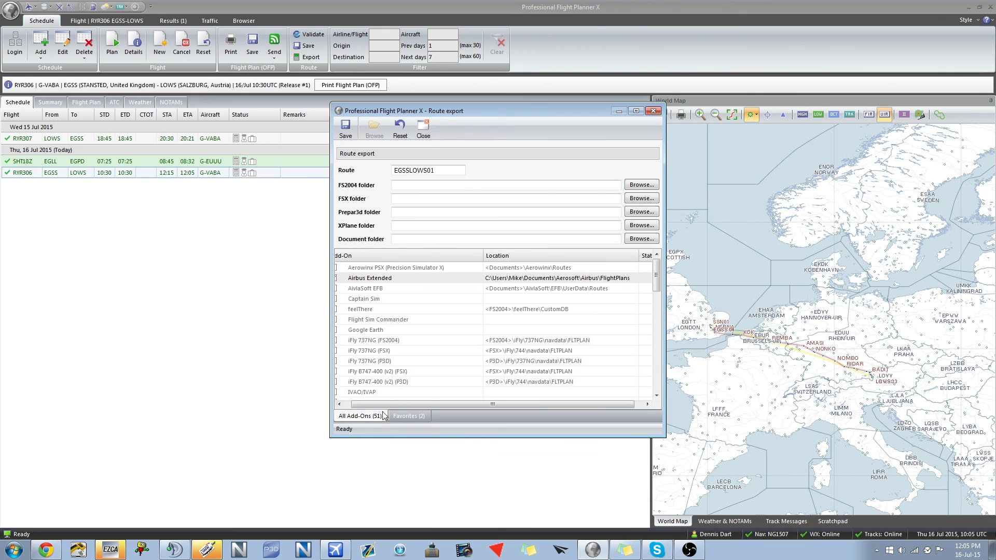
left_click_drag(446, 402, 413, 403)
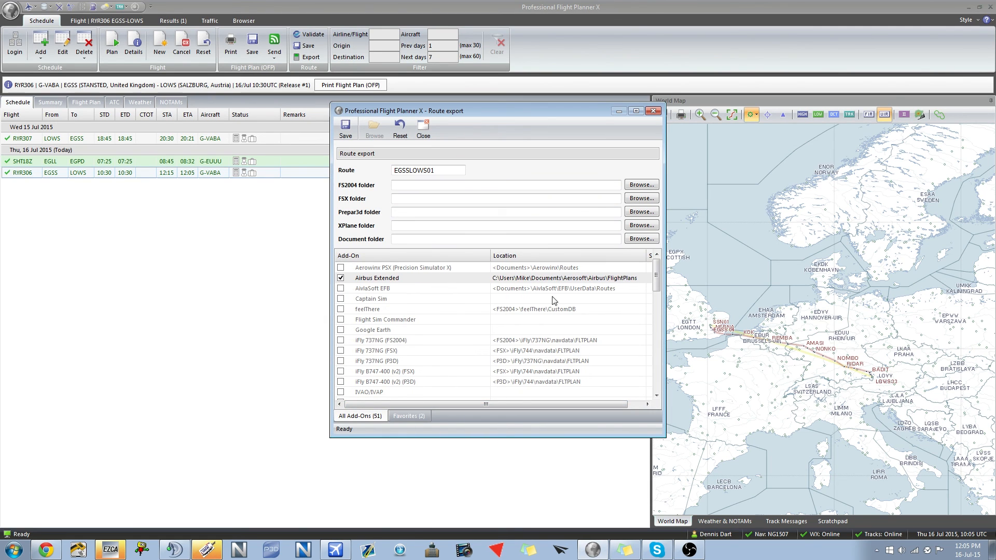
left_click(345, 129)
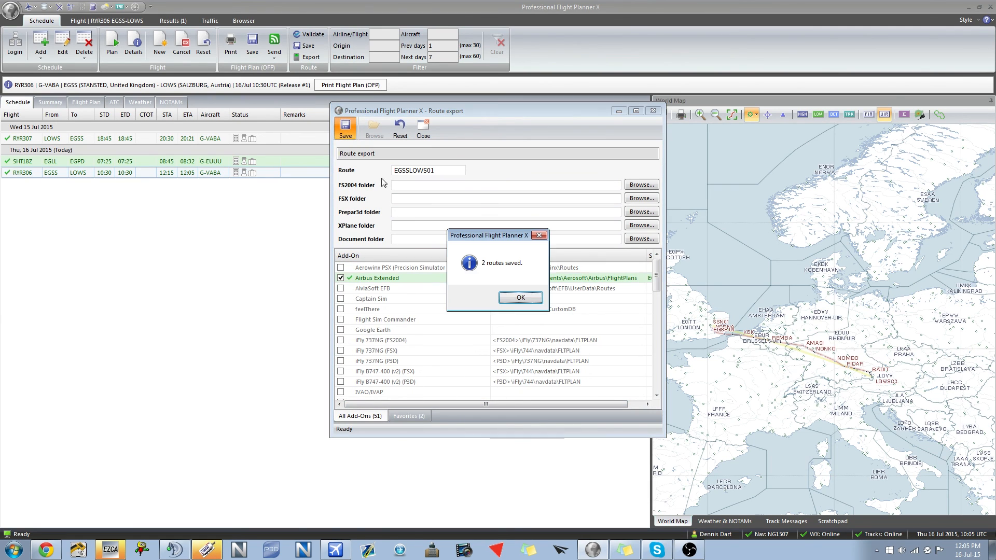
left_click(509, 299)
- Check the PMDG Simulations NGX (FSX) export status in the add-on list and close the route export
left_click_drag(656, 278, 656, 319)
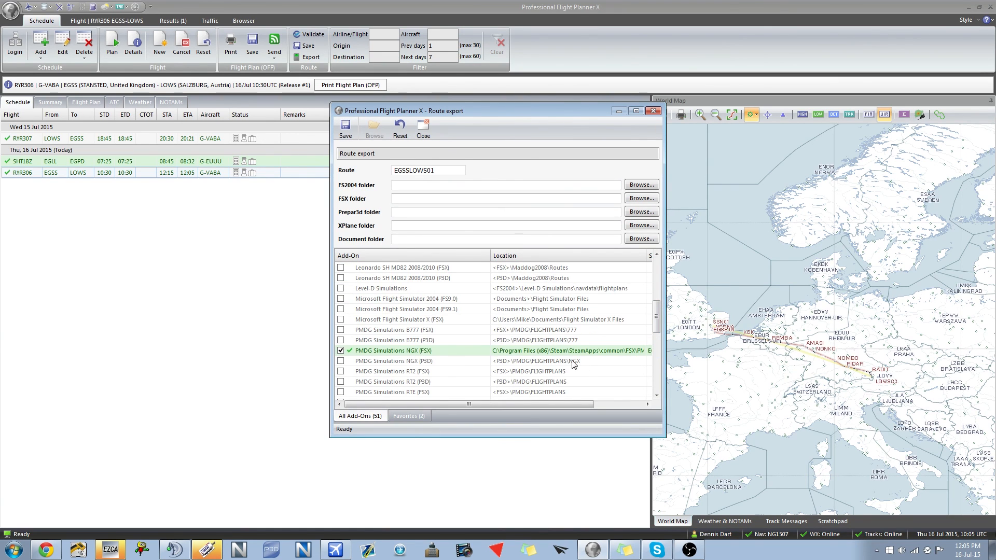
left_click(594, 404)
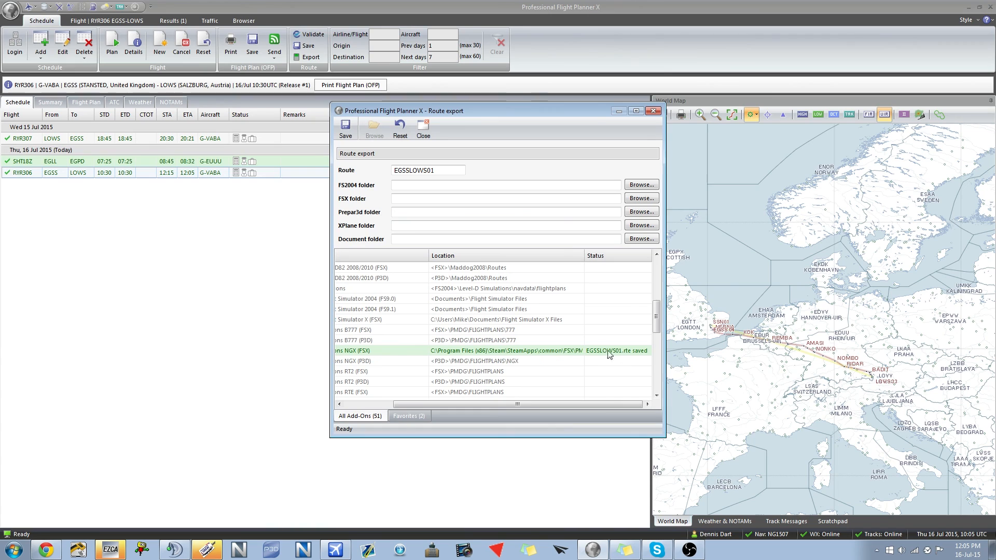
left_click(653, 111)
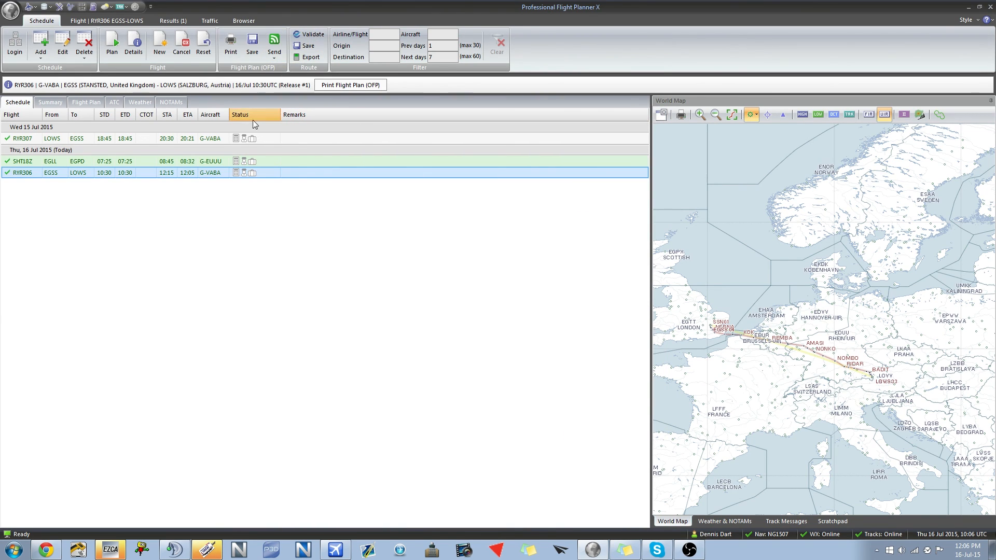
- Send the released RYR306 plan to the VATSIM flight plan filing form in the web browser
left_click(274, 50)
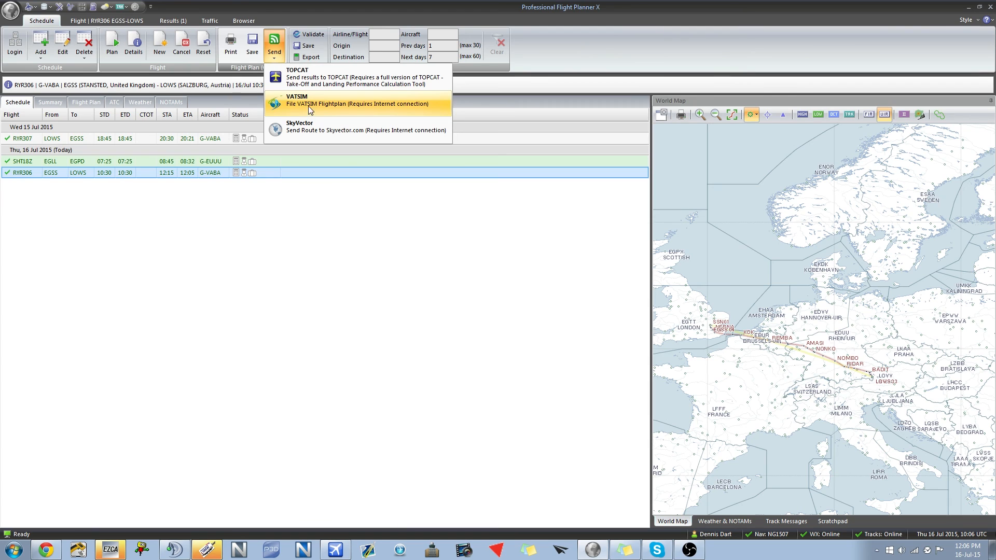
left_click(309, 110)
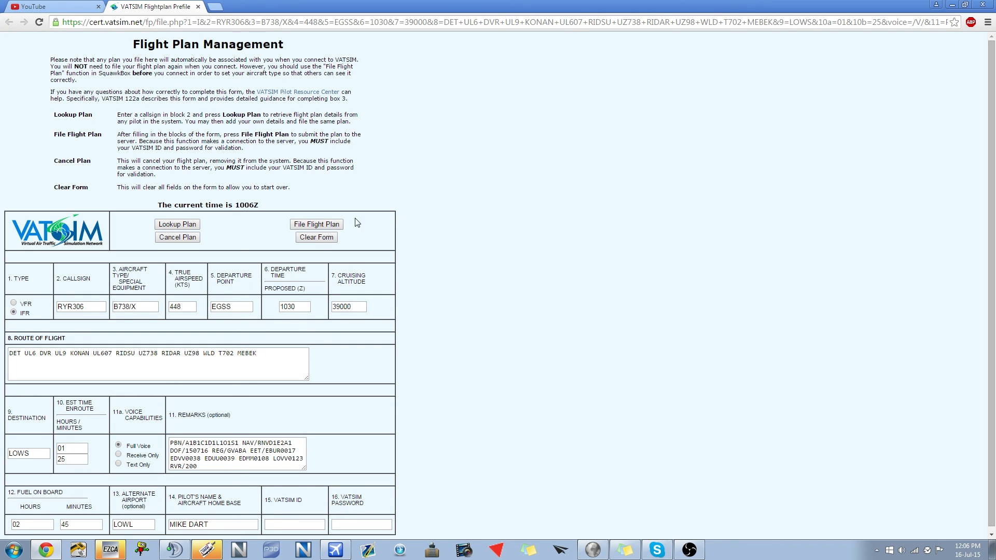
left_click_drag(148, 43, 215, 43)
left_click(1, 276)
left_click(215, 467)
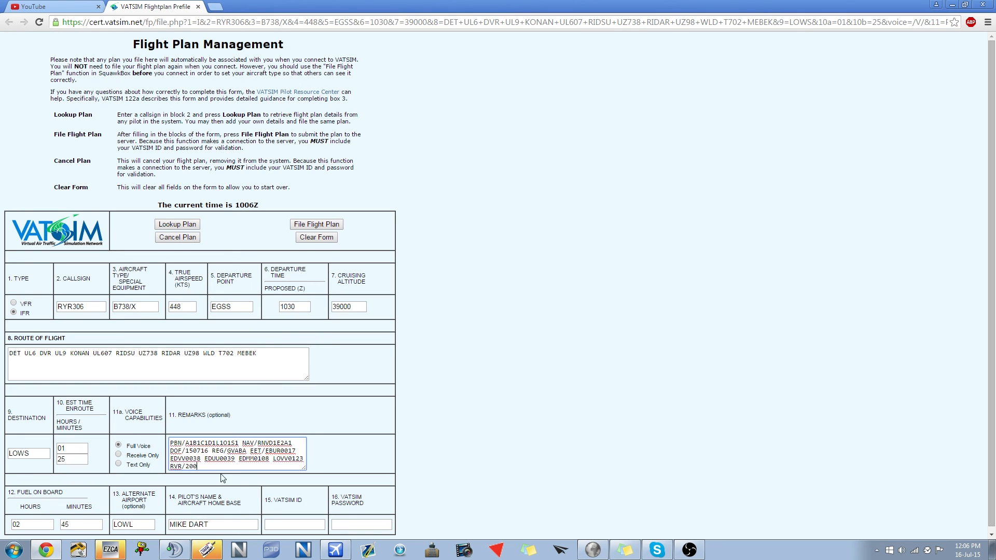
type("WWW.BRITISHVIRTUALAIWAYS.CO.UK")
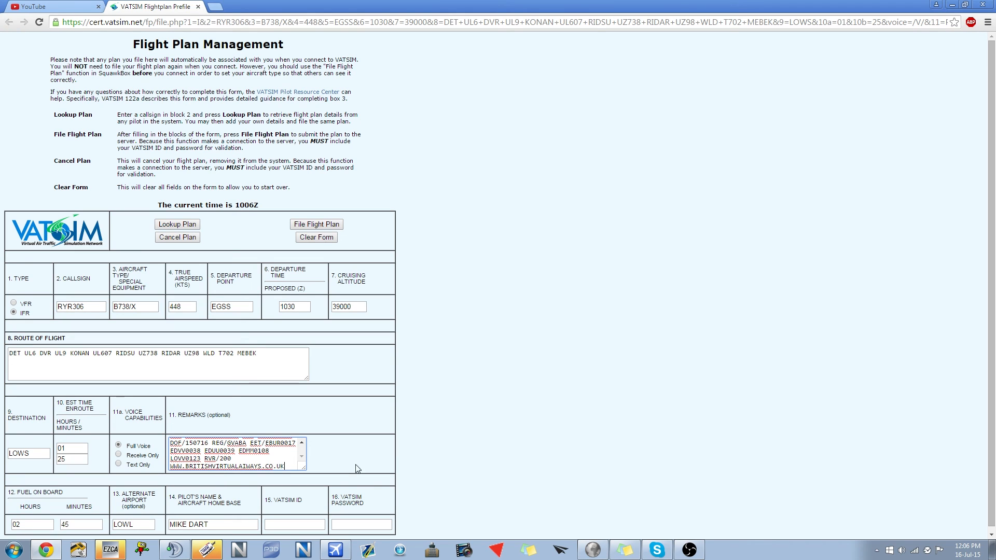
left_click_drag(229, 458, 149, 454)
left_click(222, 415)
- Add the home base EPWA after the pilot's name and fill in the VATSIM ID
scroll(279, 425, "down", 1)
left_click(228, 515)
type("EPWA")
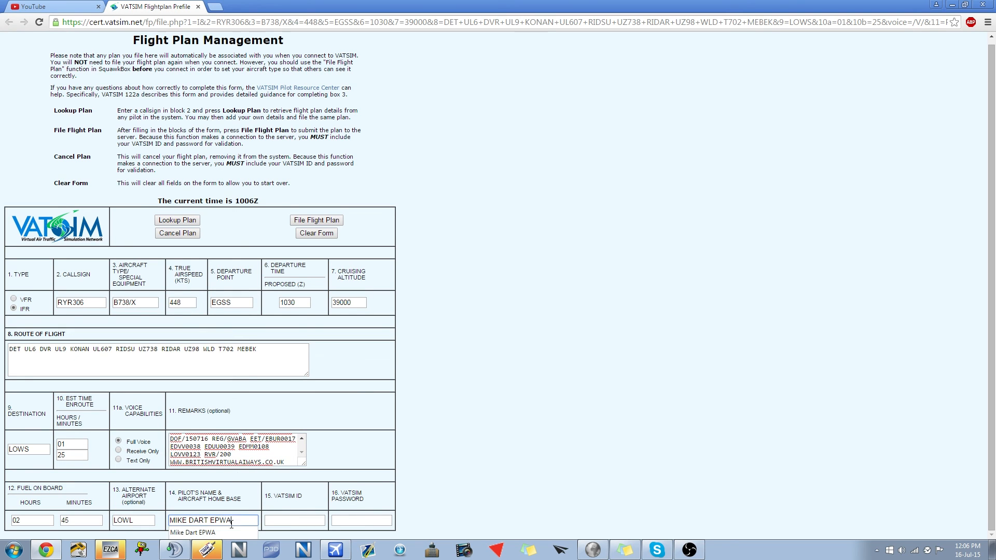
left_click(293, 521)
type("12")
left_click(288, 535)
left_click(379, 518)
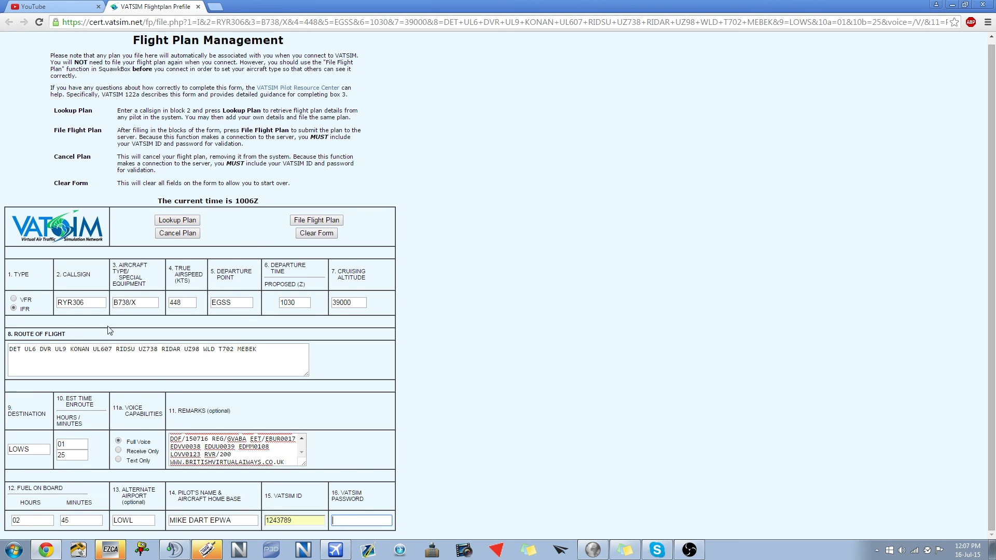
left_click(605, 549)
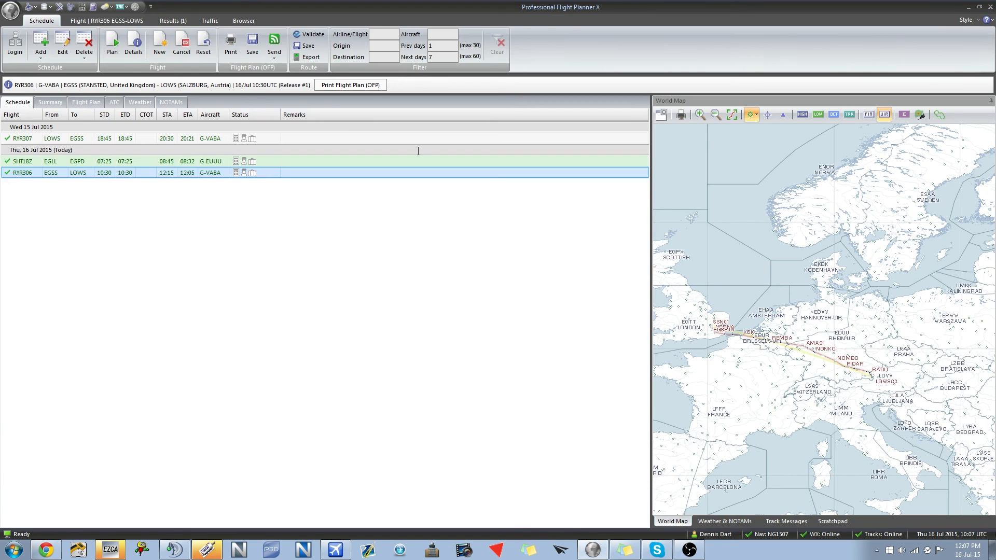
left_click(967, 7)
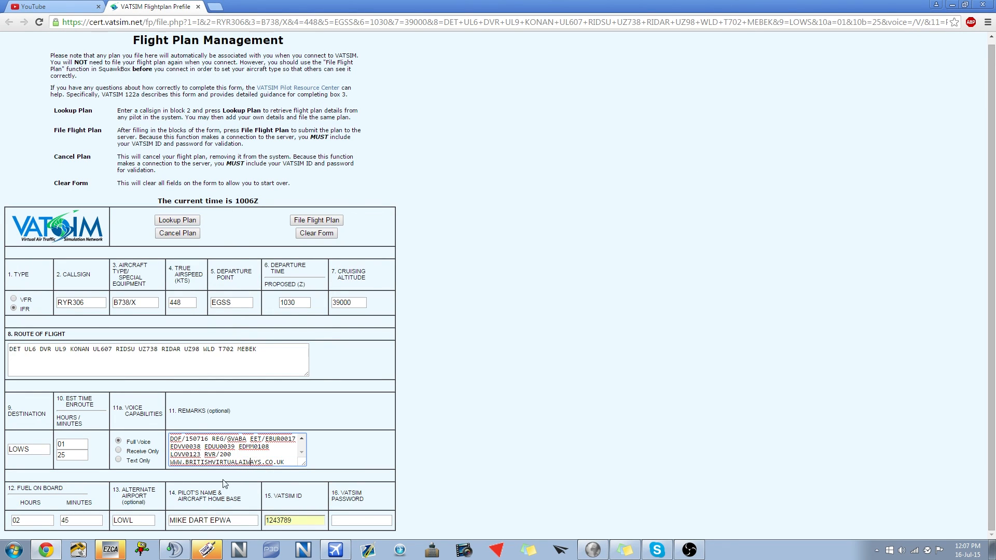
left_click_drag(234, 520, 186, 505)
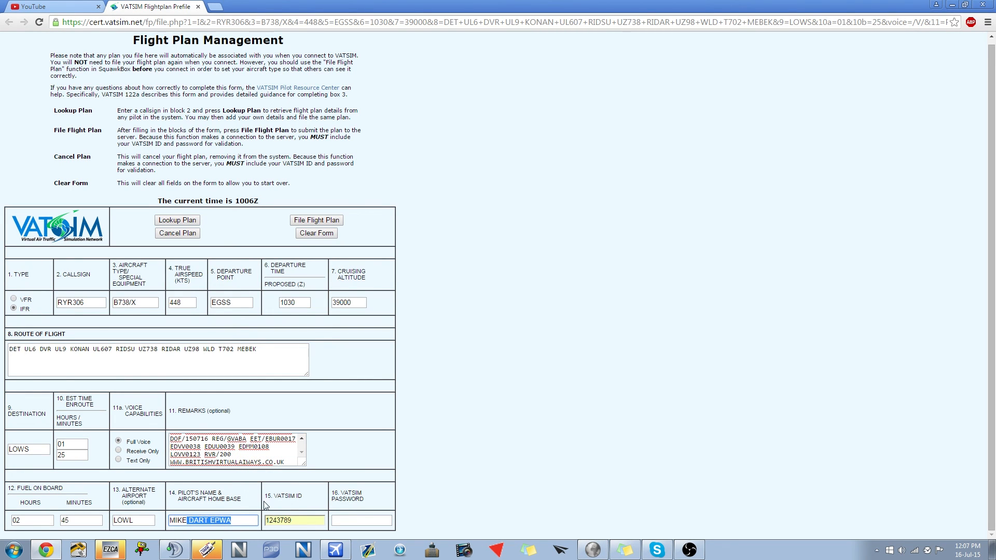
left_click(302, 518)
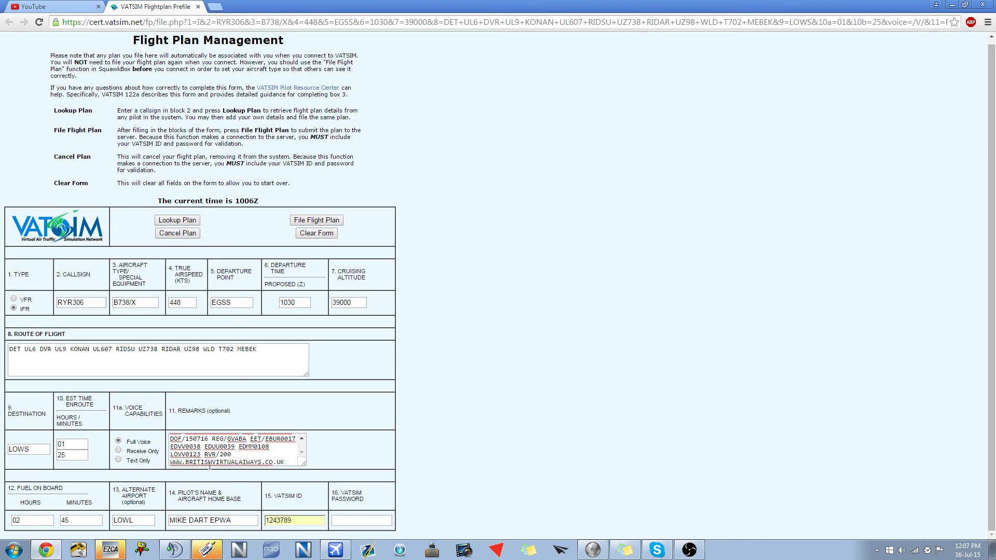
left_click_drag(240, 201, 270, 201)
left_click(273, 201)
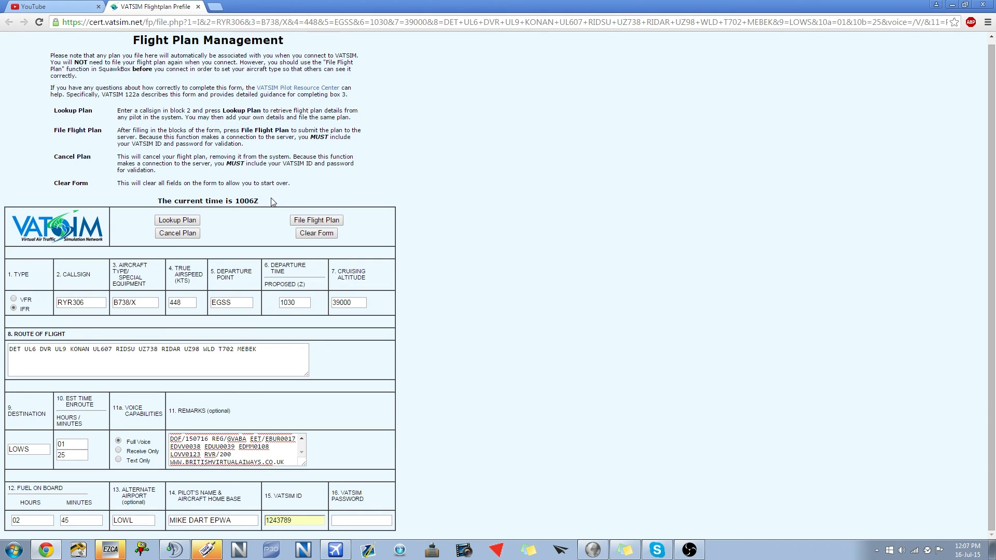